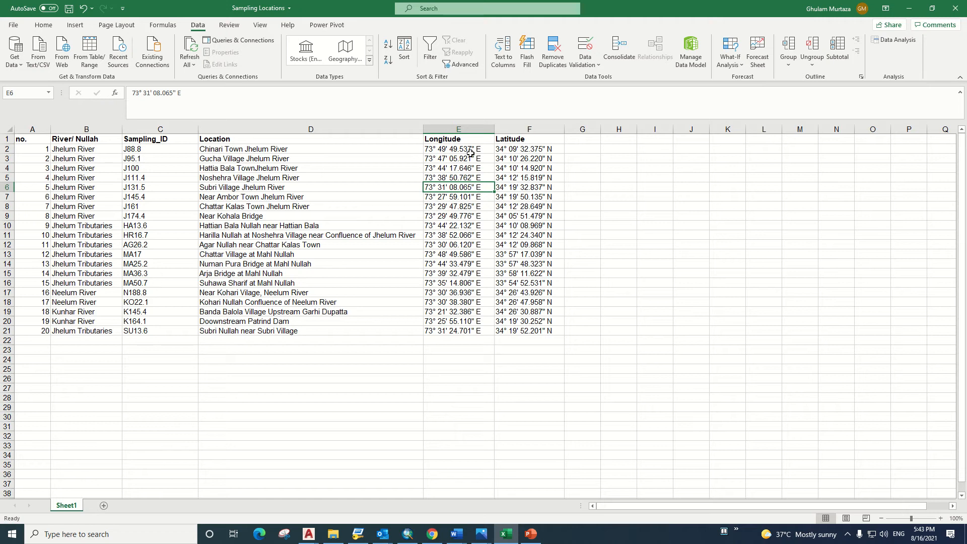
- Insert six empty columns between the Longitude and Latitude columns
left_click_drag(447, 149, 524, 147)
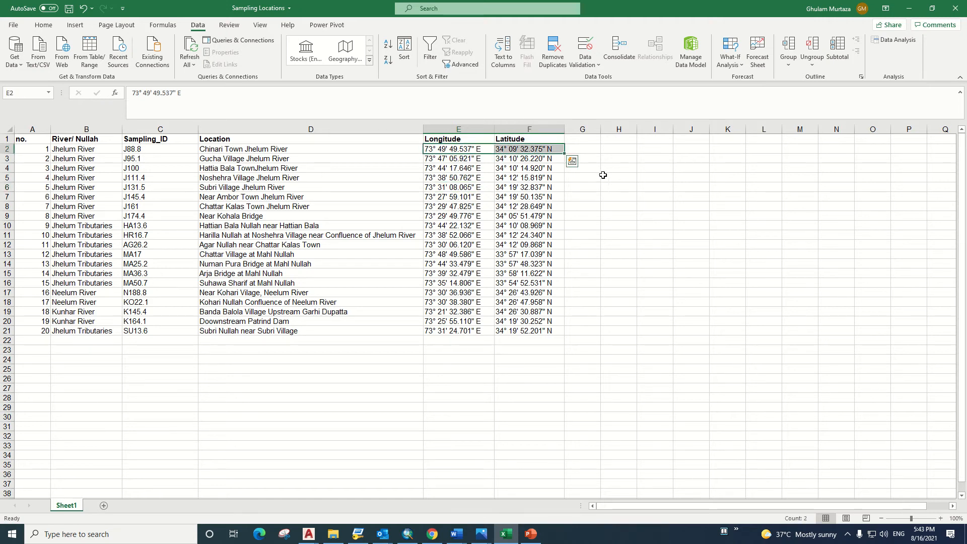
left_click(615, 205)
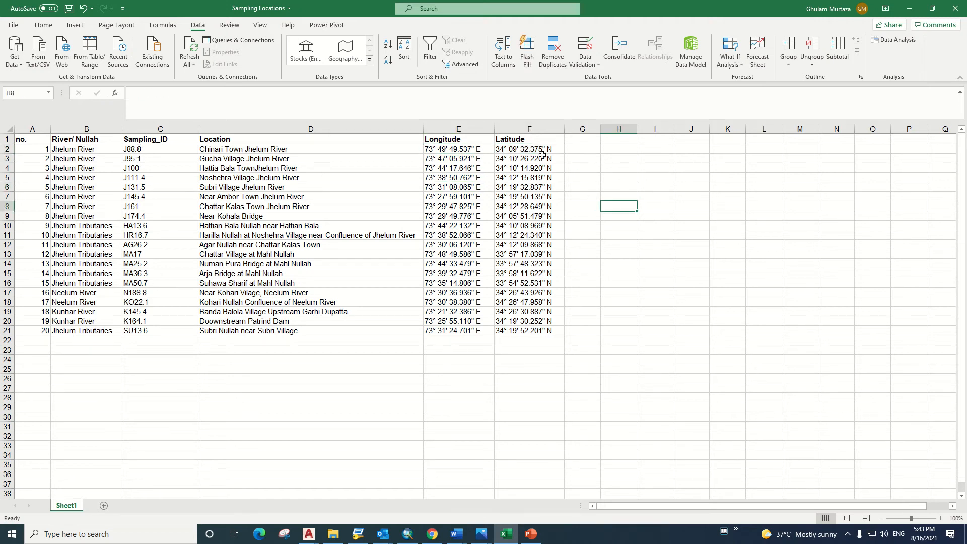
left_click(514, 130)
right_click(515, 130)
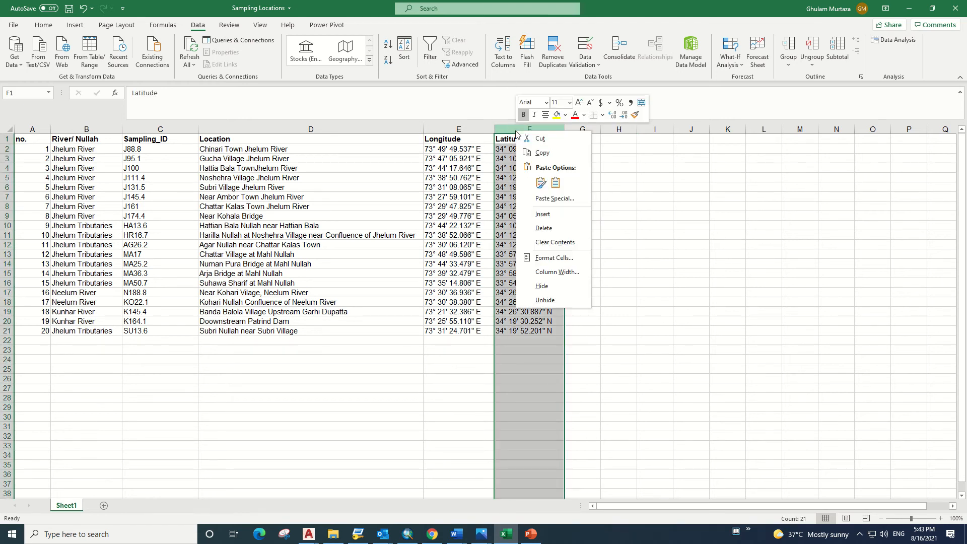
left_click(552, 213)
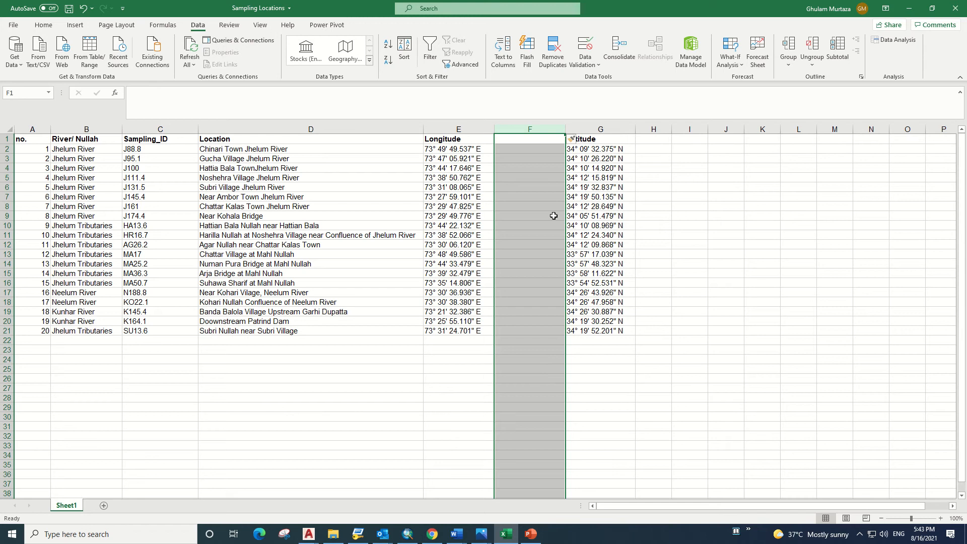
key("F4")
key("F4")
key("F4")
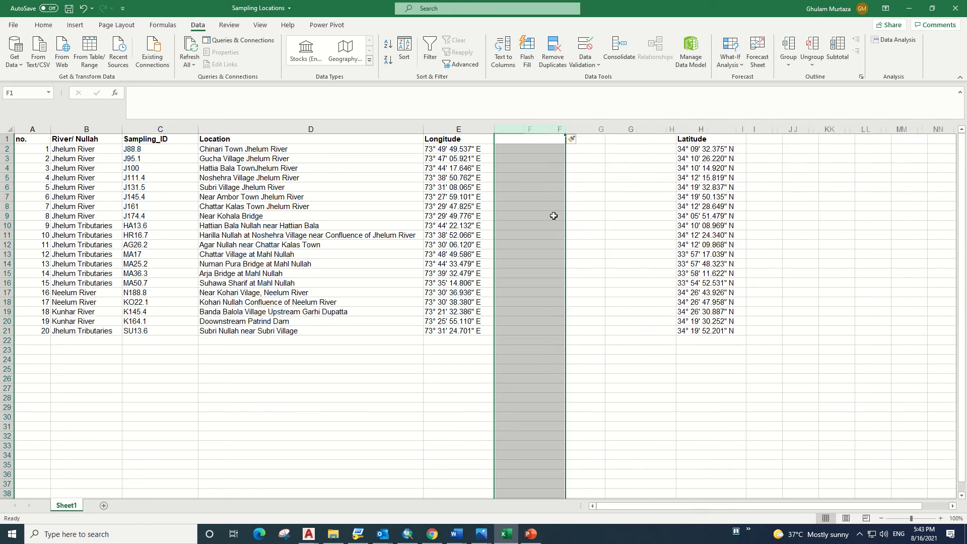
key("F4")
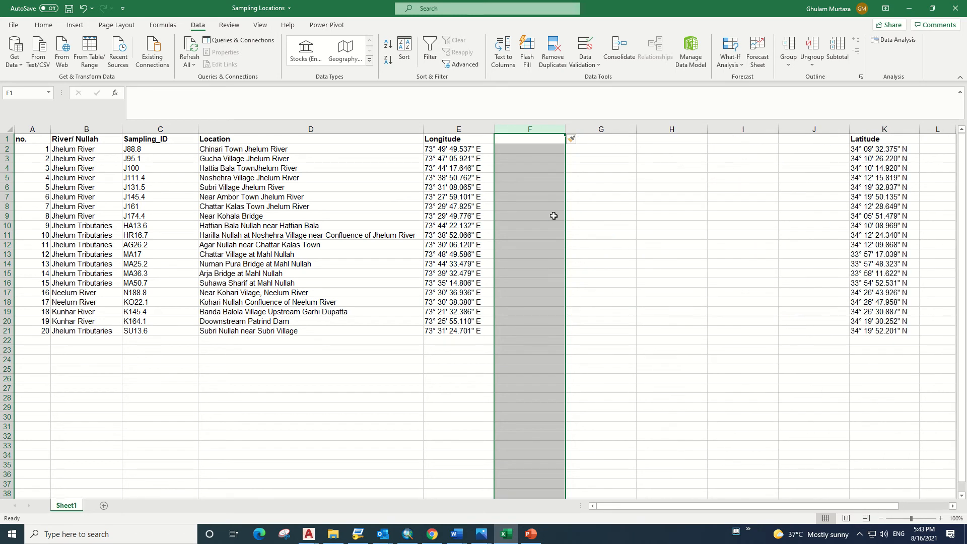
key("F4")
left_click(680, 207)
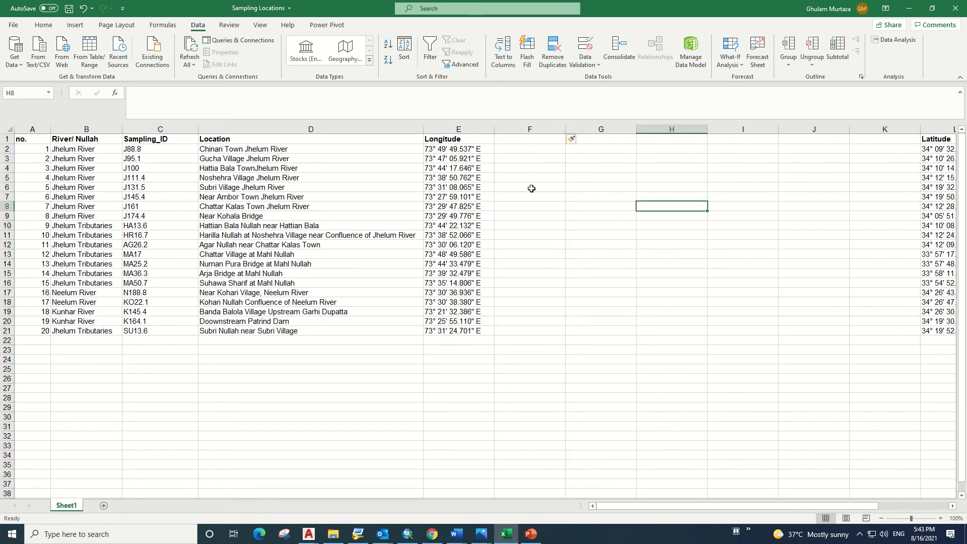
- Split the Longitude column with fixed-width Text to Columns, adding breaks before the degree, minute and second symbols and keeping the General format
left_click(456, 129)
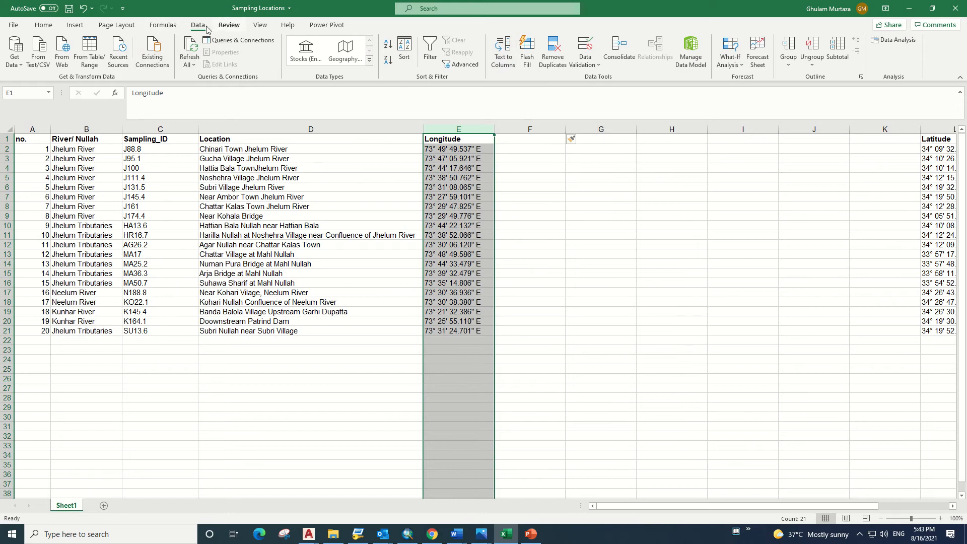
left_click(44, 26)
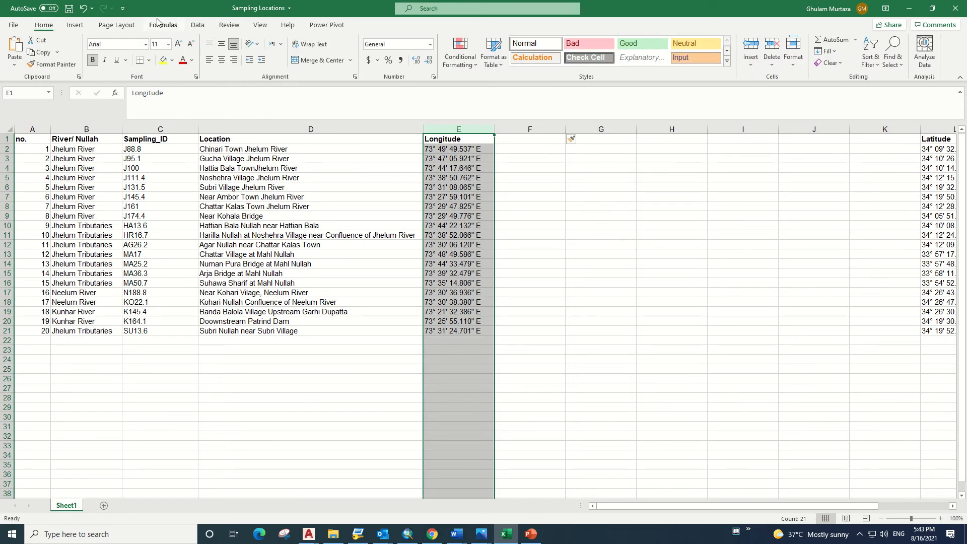
left_click(198, 25)
left_click(503, 53)
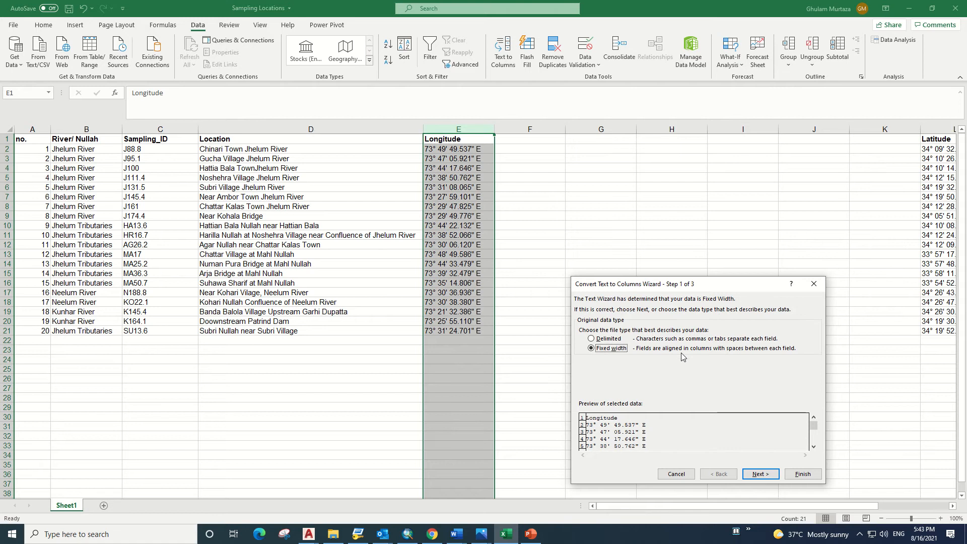
left_click(761, 476)
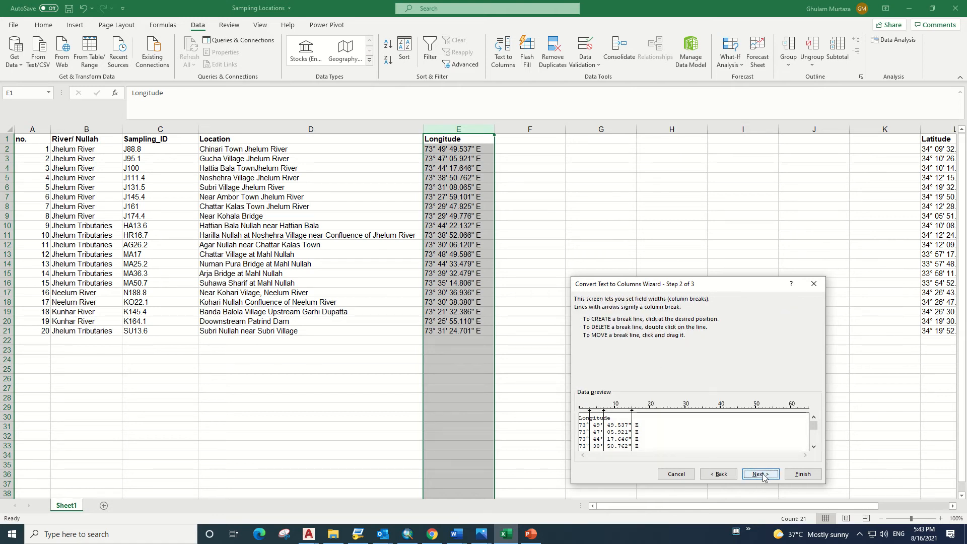
left_click(630, 427)
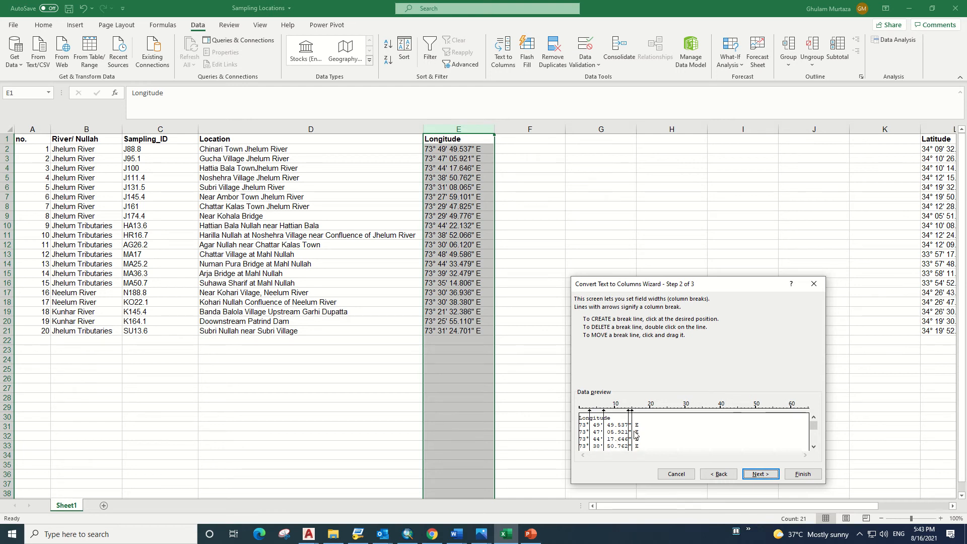
left_click(600, 427)
left_click(586, 427)
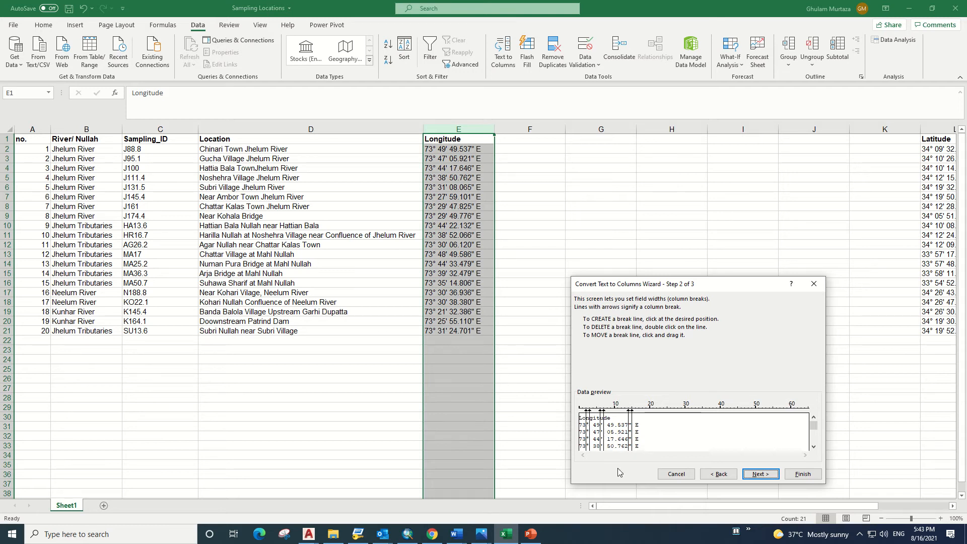
left_click(759, 474)
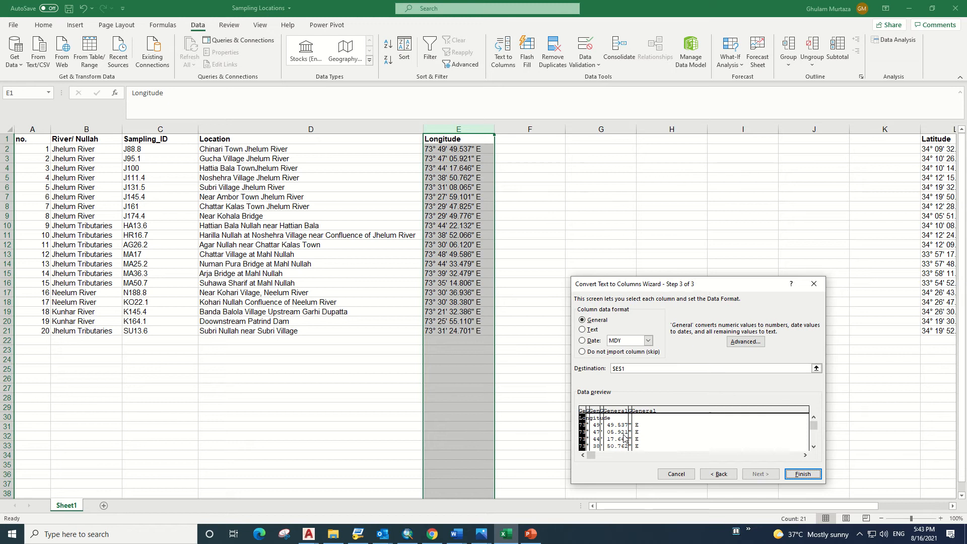
left_click(803, 474)
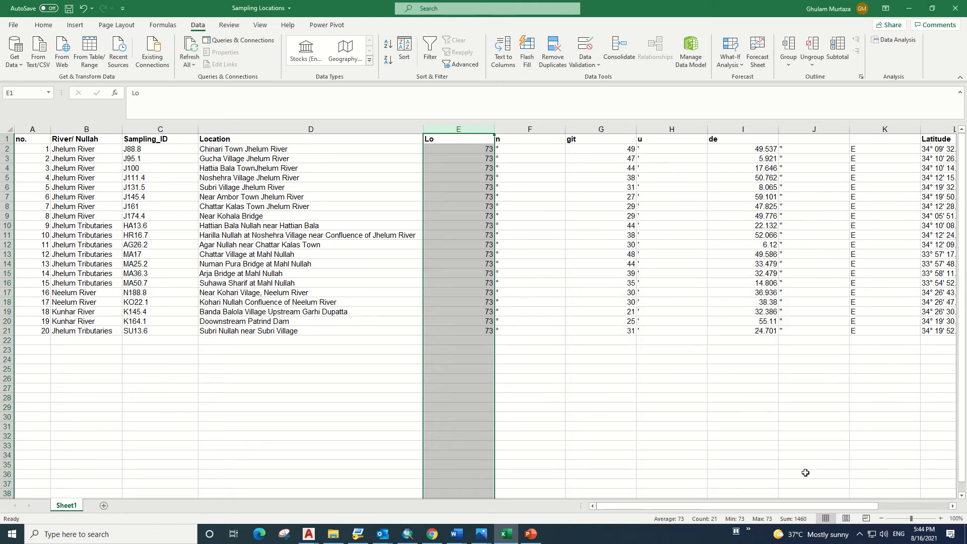
- Delete the column of E letters and the column of second symbols split off from the longitude
left_click(675, 353)
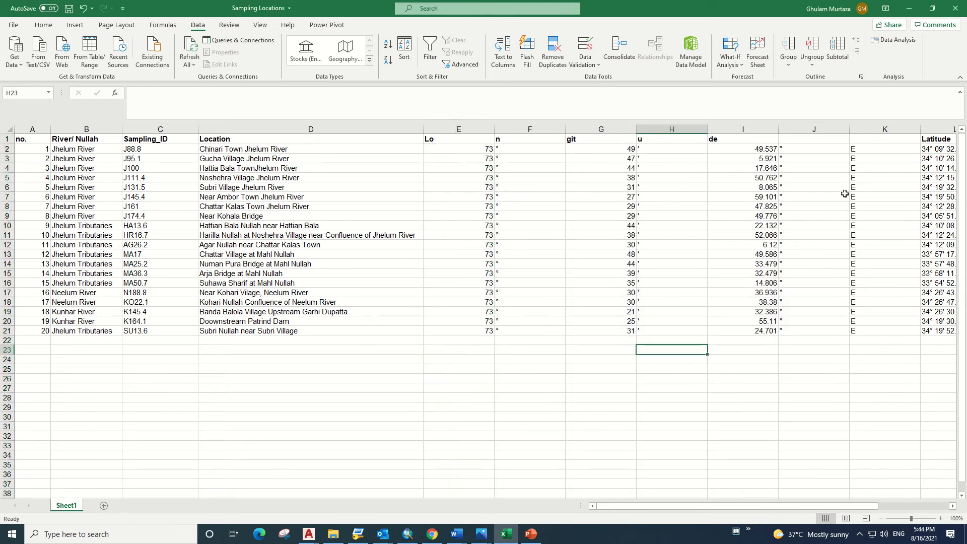
left_click(873, 127)
right_click(873, 130)
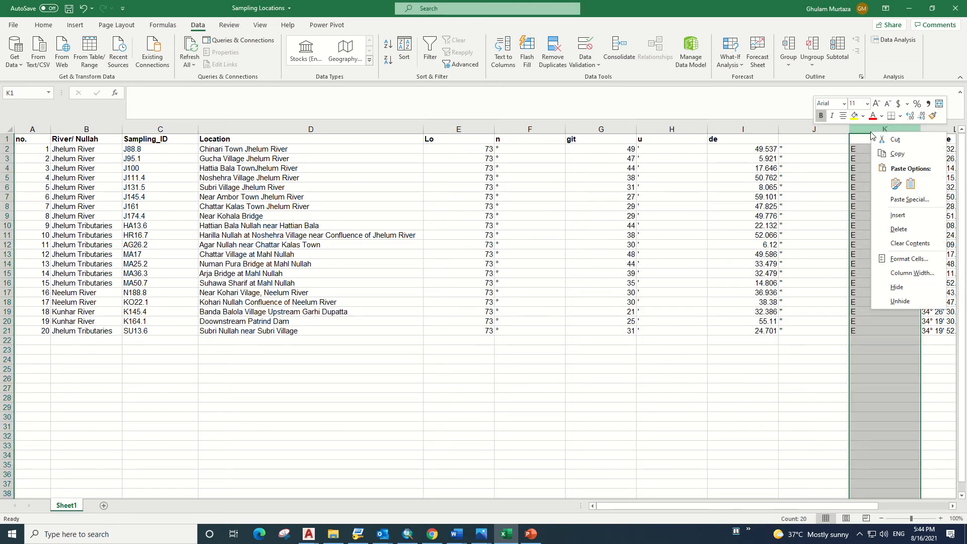
left_click(913, 231)
left_click(807, 129)
right_click(804, 130)
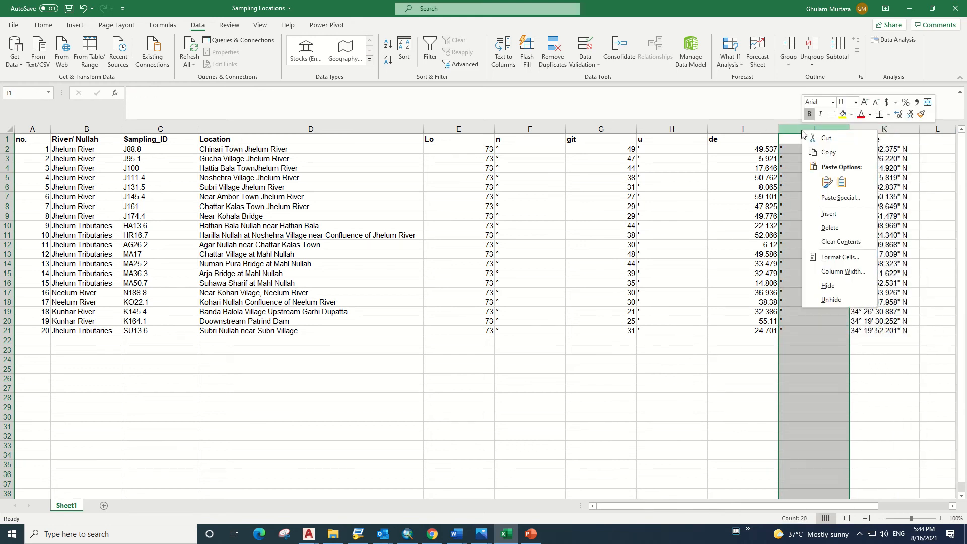
left_click(832, 229)
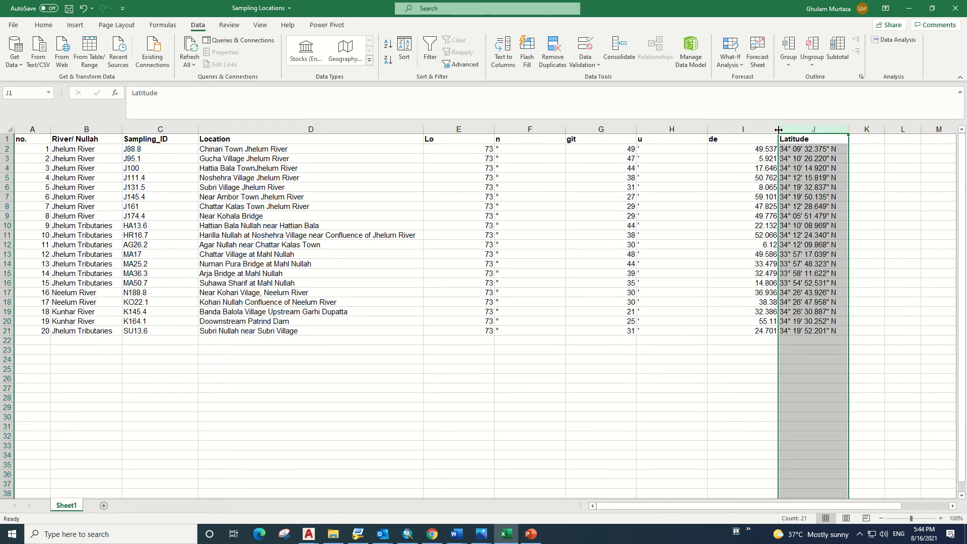
- Narrow the longitude seconds column and delete the column of minute symbols beside it
left_click_drag(778, 130, 737, 130)
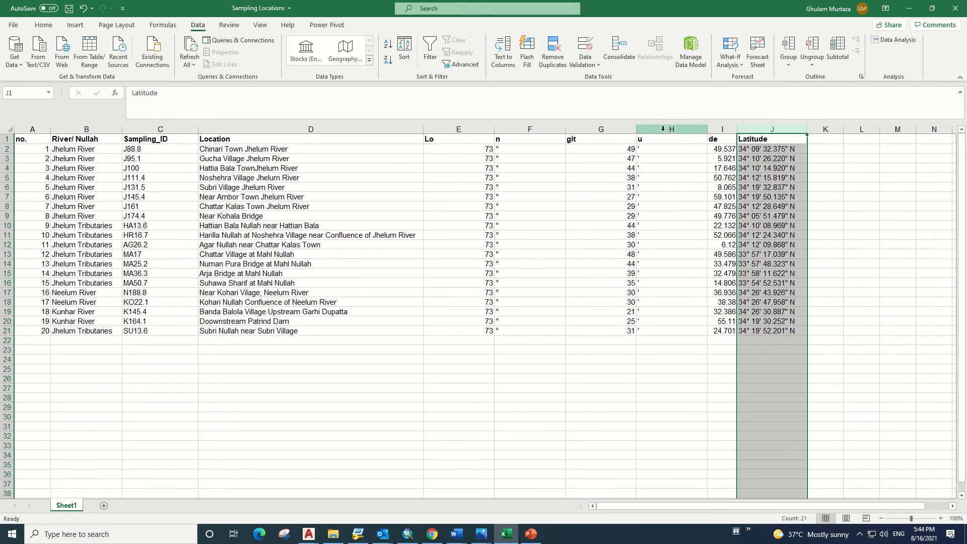
right_click(663, 129)
left_click(700, 228)
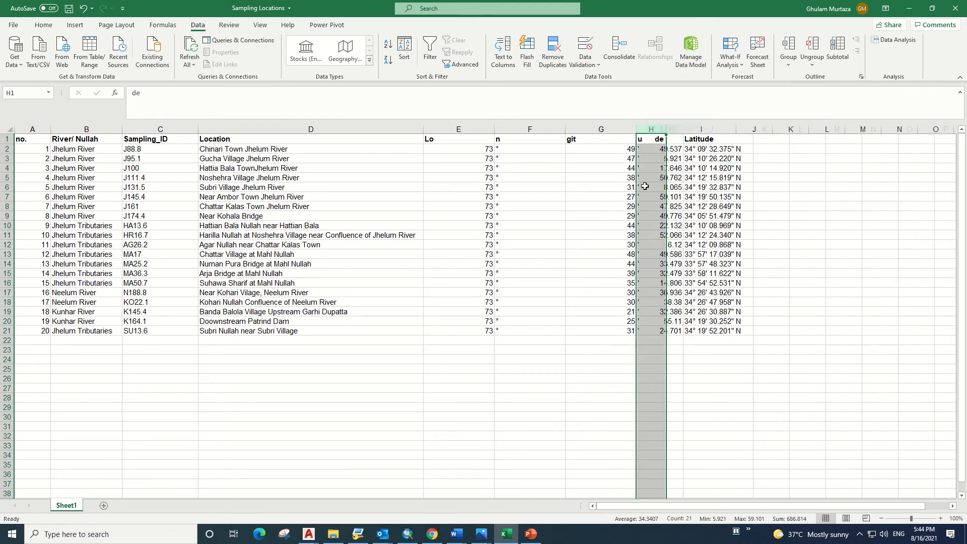
- Narrow the longitude minutes column and delete the column of degree symbols before it
left_click(605, 130)
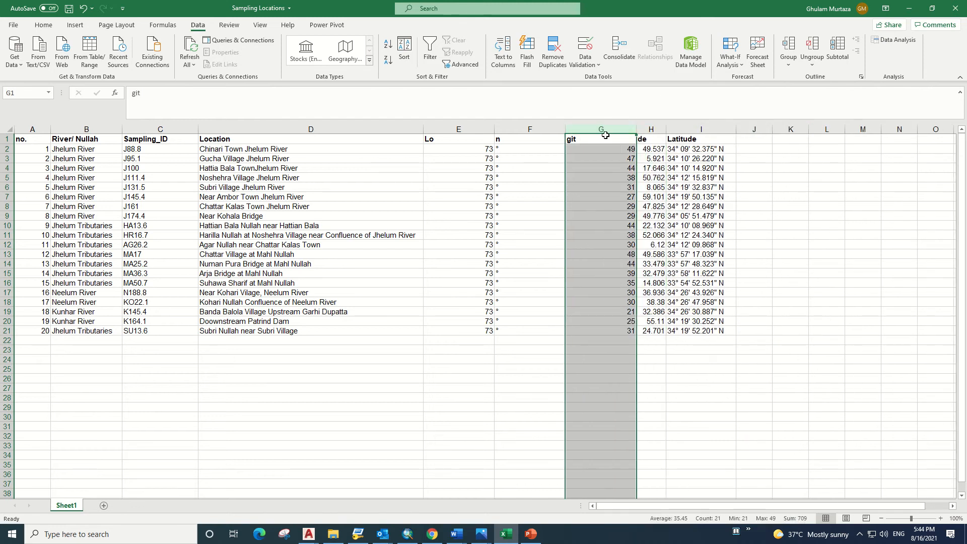
left_click_drag(637, 131, 587, 132)
left_click(522, 130)
right_click(522, 129)
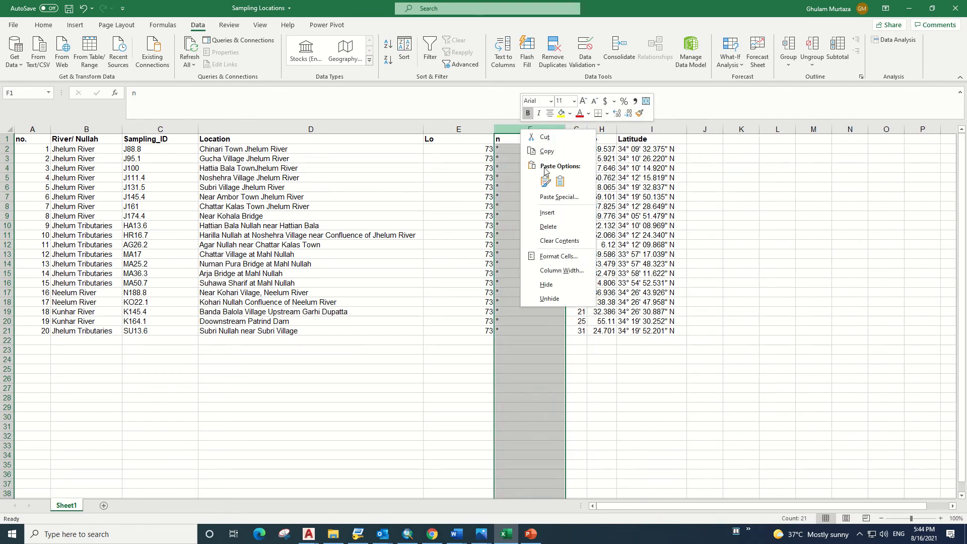
left_click(548, 227)
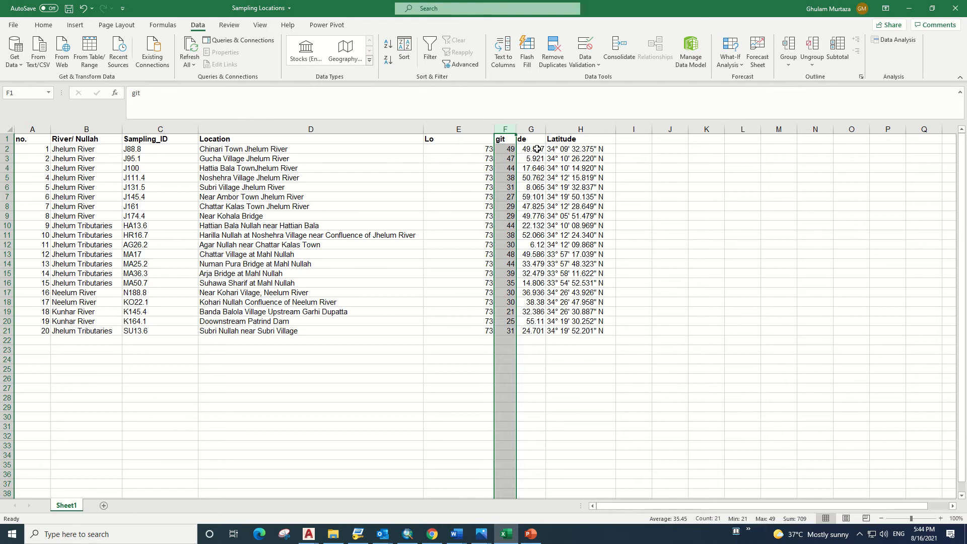
left_click(537, 150)
- Split the Latitude column with fixed-width Text to Columns, adding breaks before the degree, minute and second symbols
left_click(567, 129)
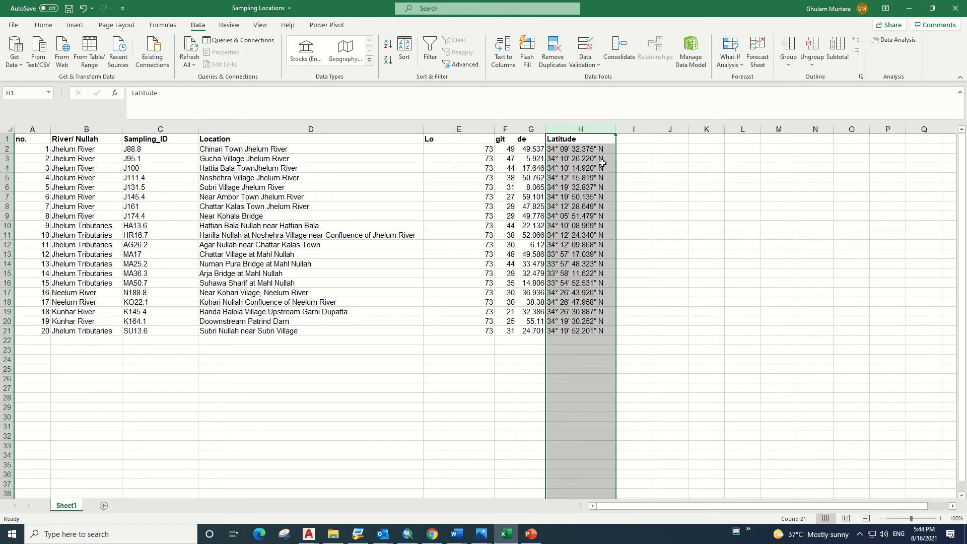
left_click(506, 63)
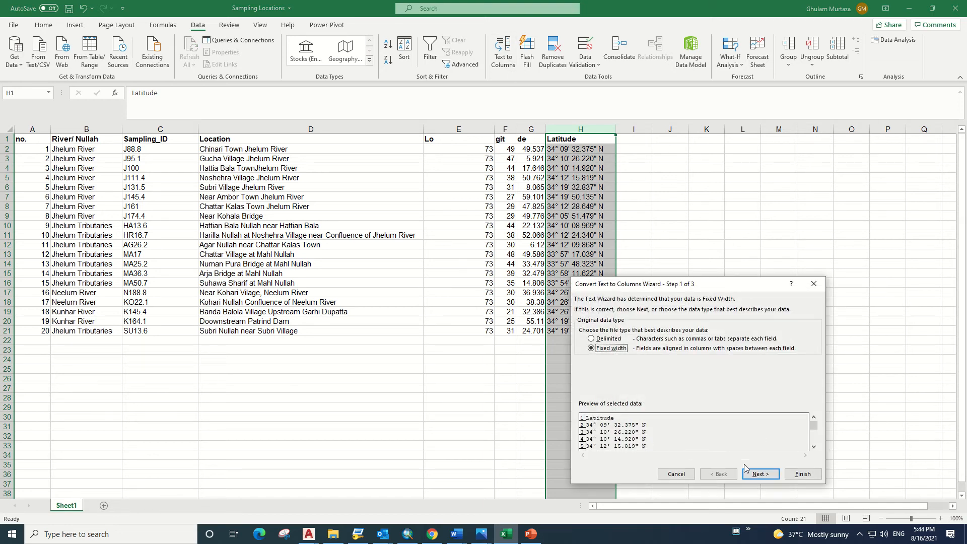
left_click(759, 473)
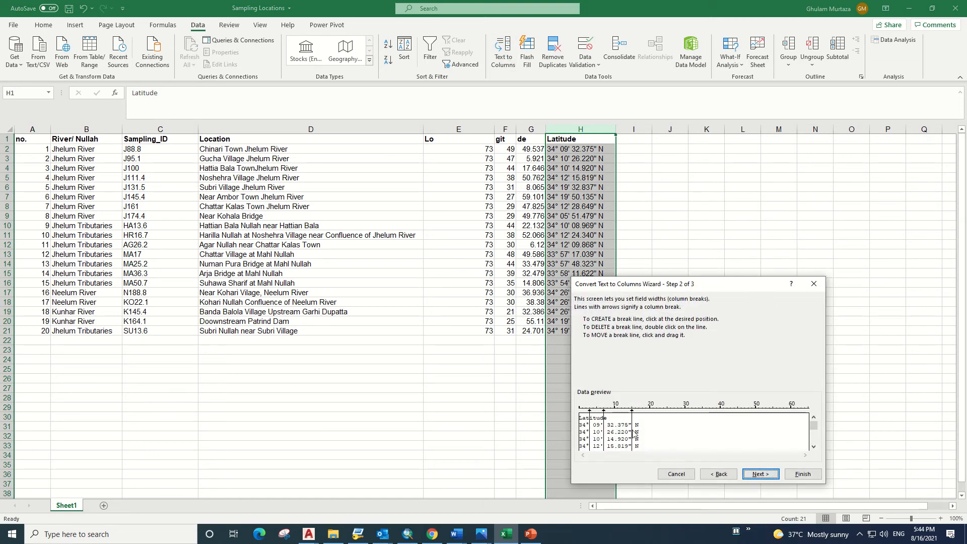
left_click(629, 428)
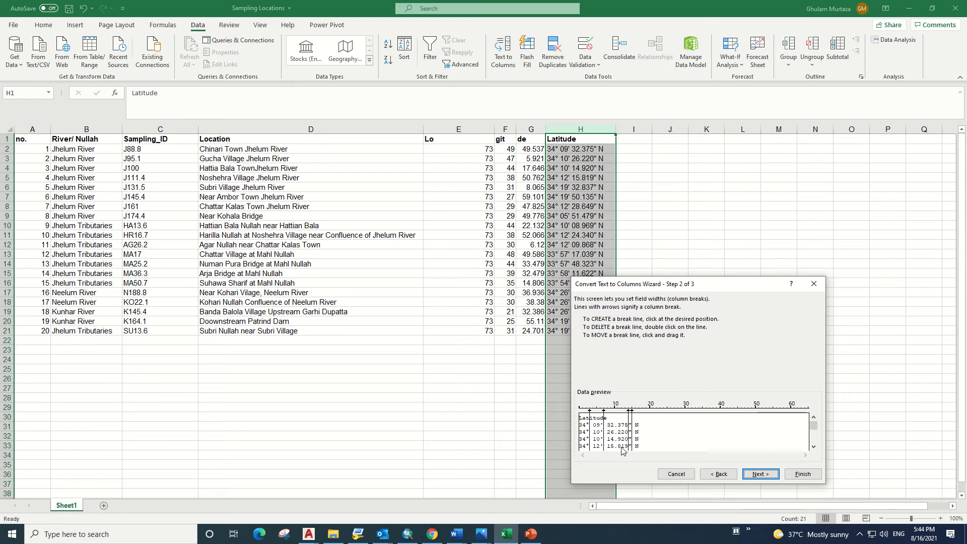
left_click(601, 430)
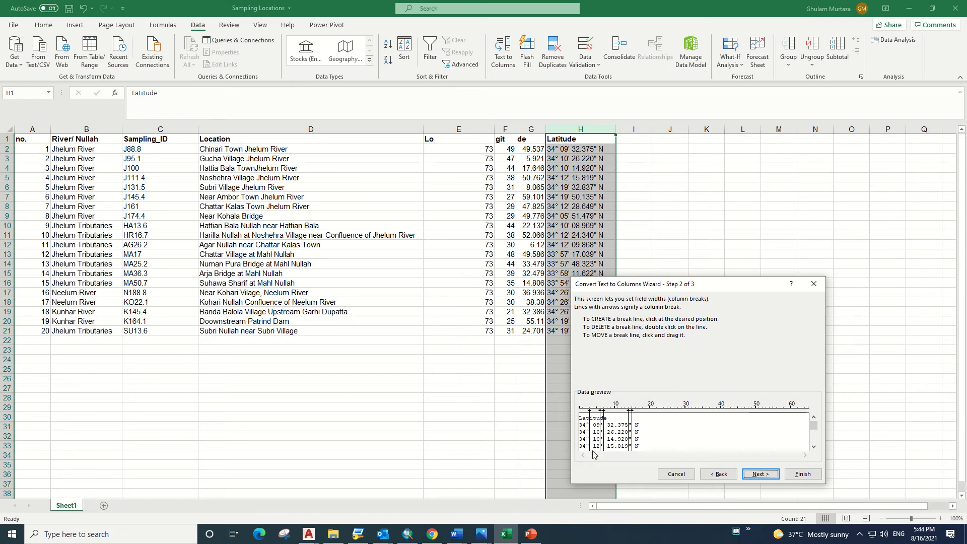
left_click(588, 425)
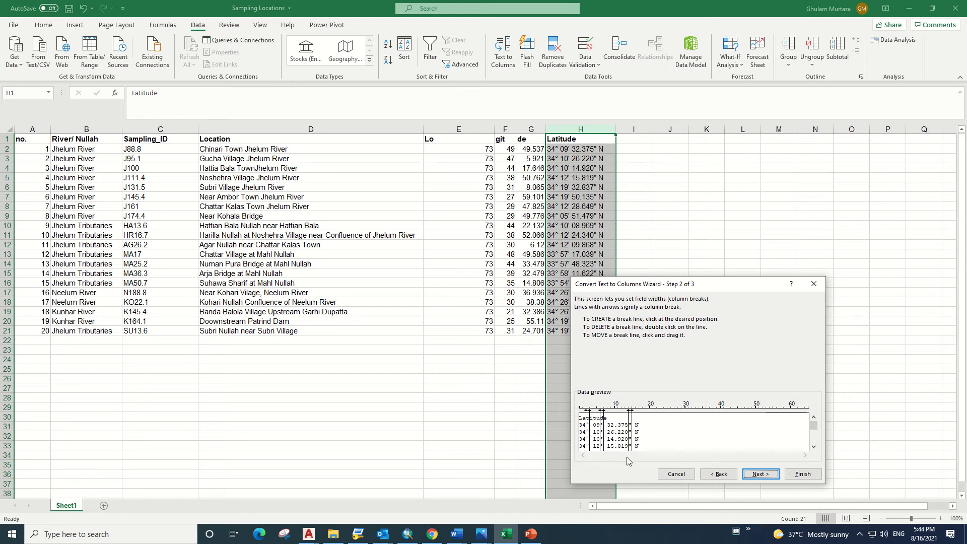
left_click(762, 475)
left_click(803, 474)
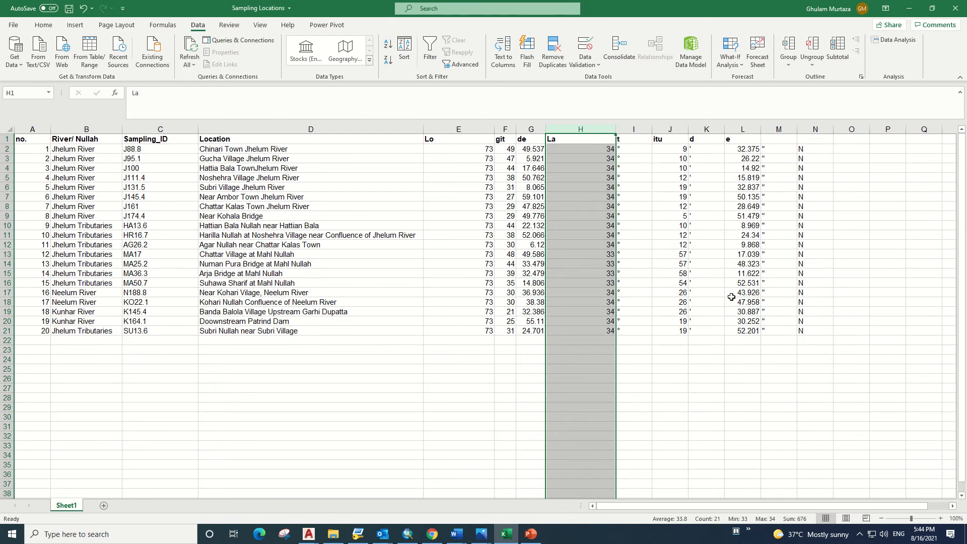
- Delete the columns of degree symbols and minute symbols split off from the latitude
right_click(630, 130)
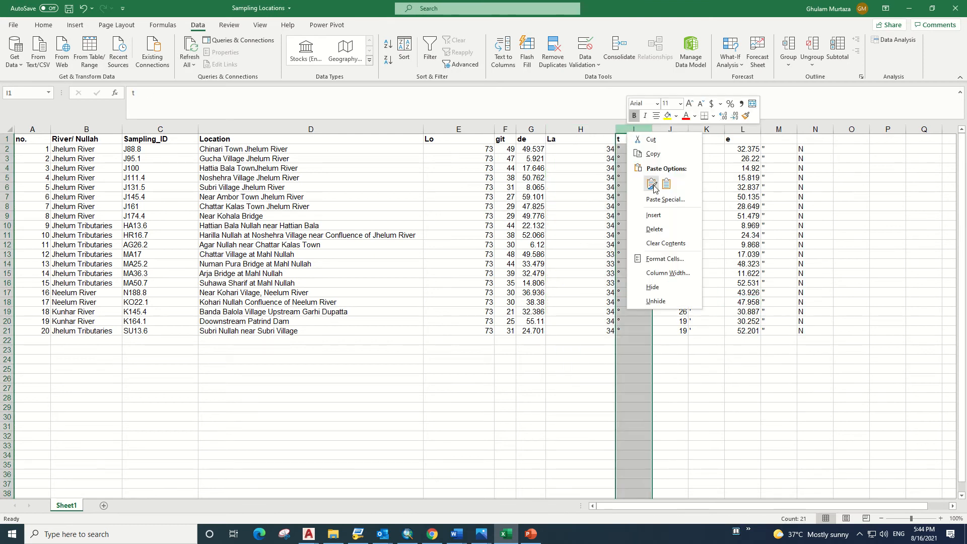
left_click(655, 228)
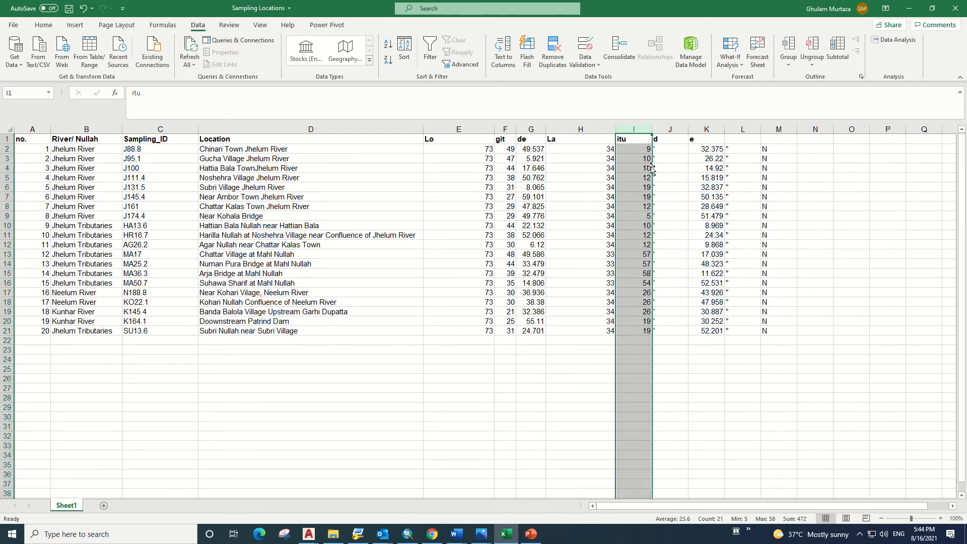
right_click(670, 130)
left_click(709, 234)
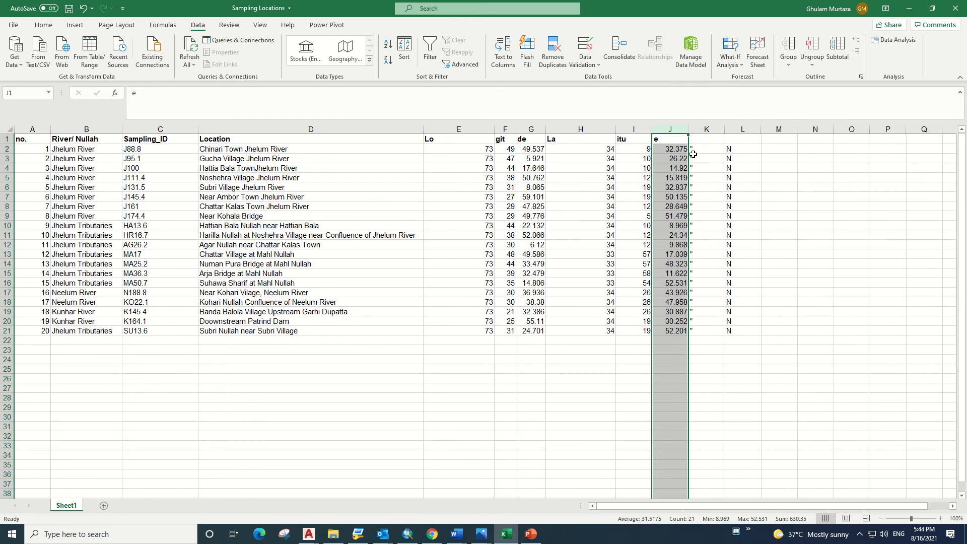
- Delete the column of second symbols and the column of N letters after the latitude seconds
left_click(706, 129)
right_click(706, 129)
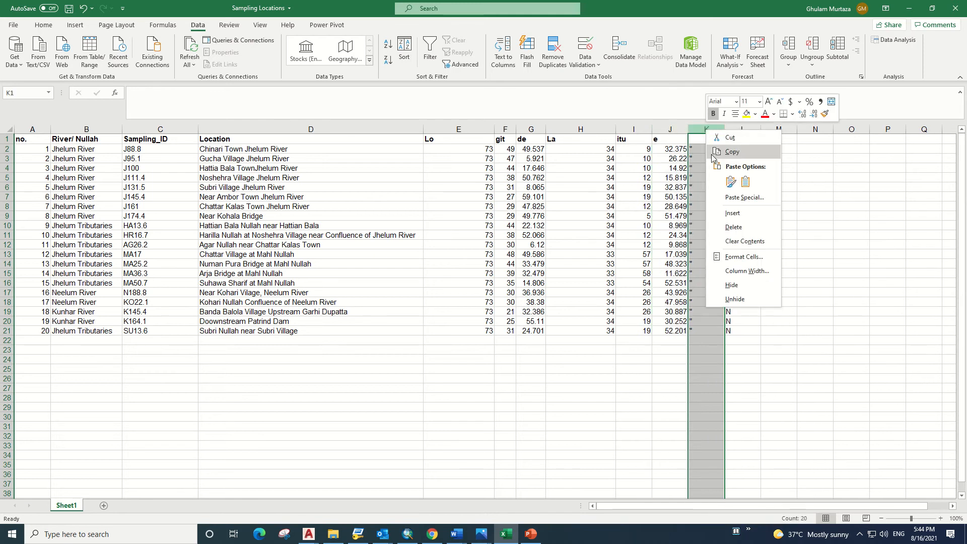
left_click(749, 228)
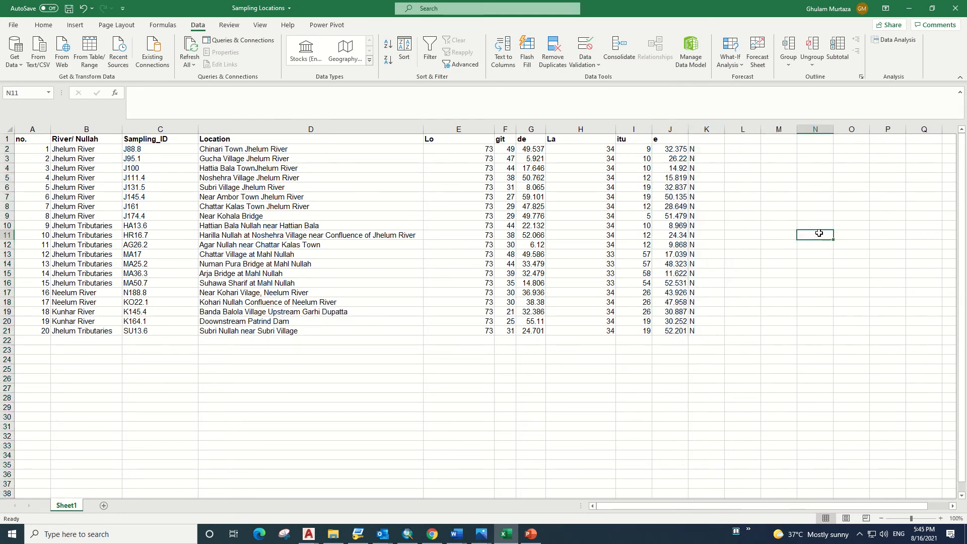
left_click(708, 130)
right_click(708, 129)
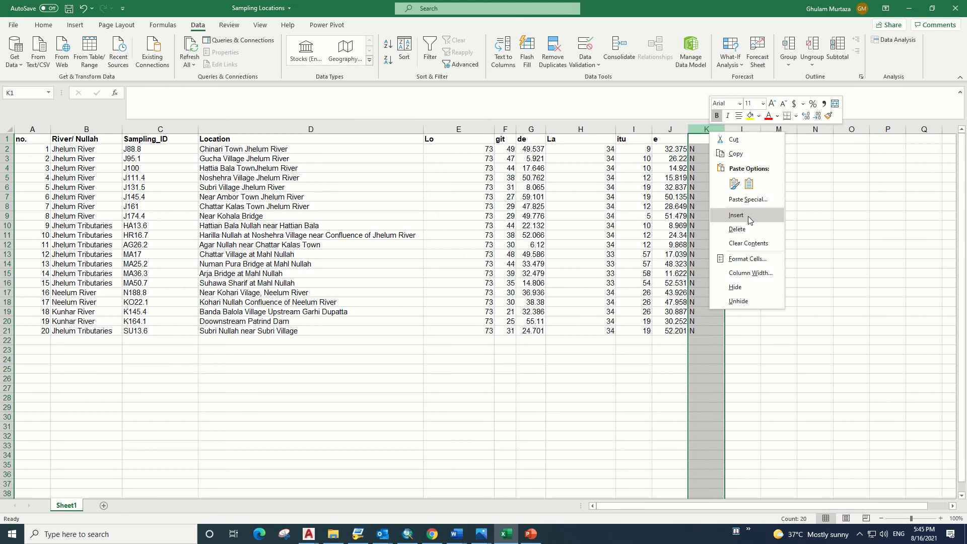
left_click(751, 233)
left_click(745, 232)
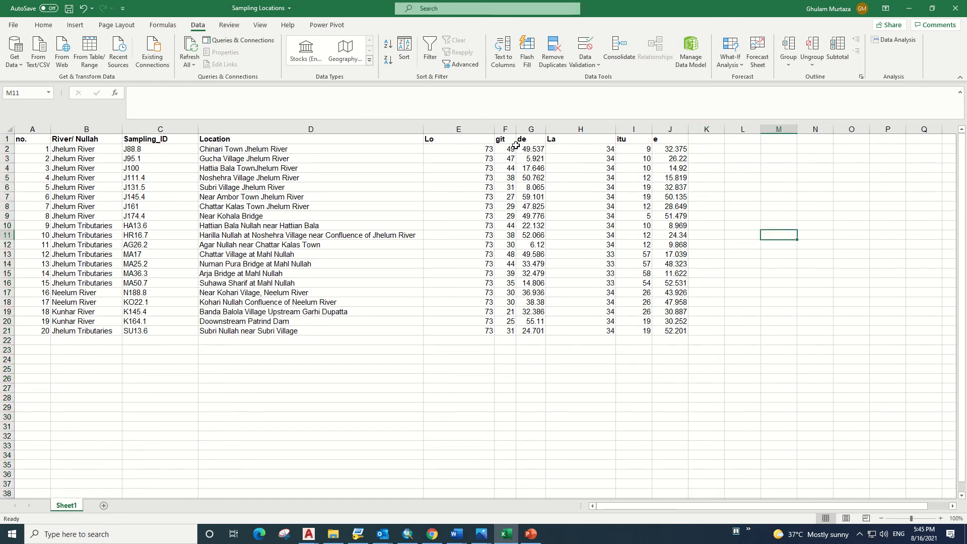
- Clear the leftover header fragments in E1:J1 above the split coordinate columns
left_click_drag(445, 141, 666, 140)
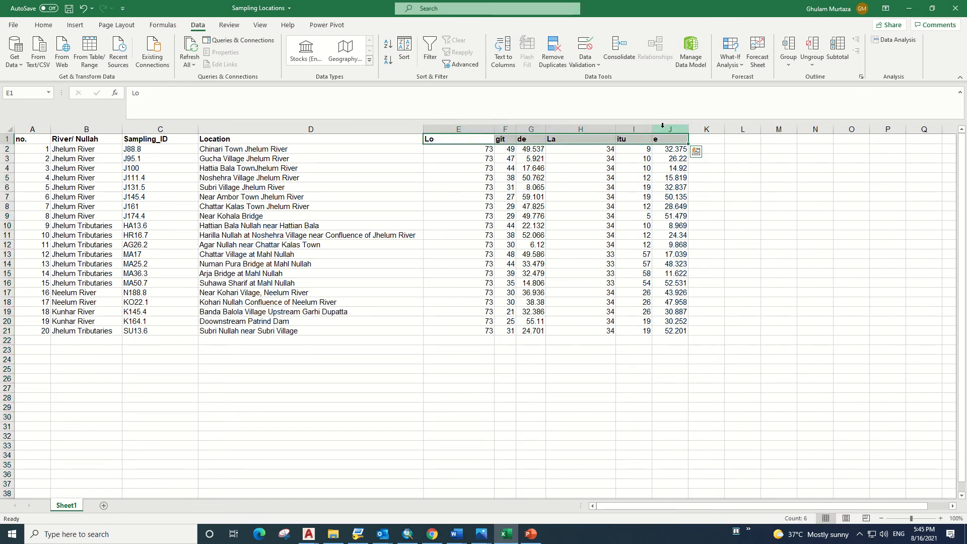
key("Delete")
left_click(731, 201)
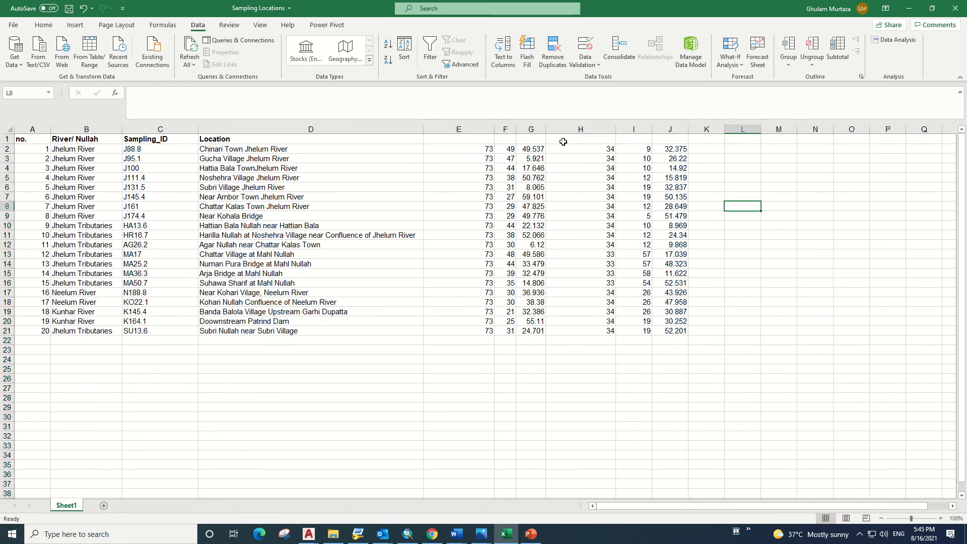
- Insert an empty column between the longitude seconds and the latitude degrees
left_click(564, 142)
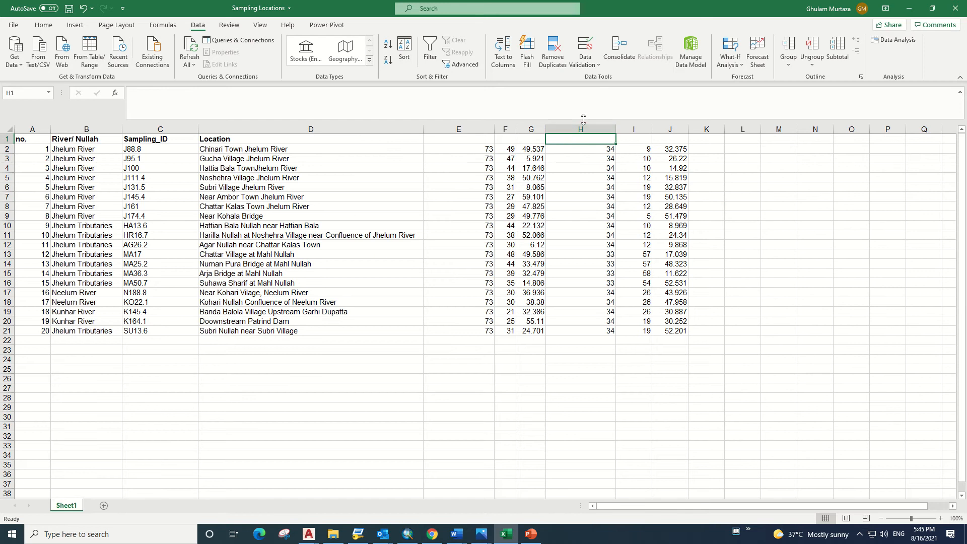
left_click(584, 130)
right_click(589, 132)
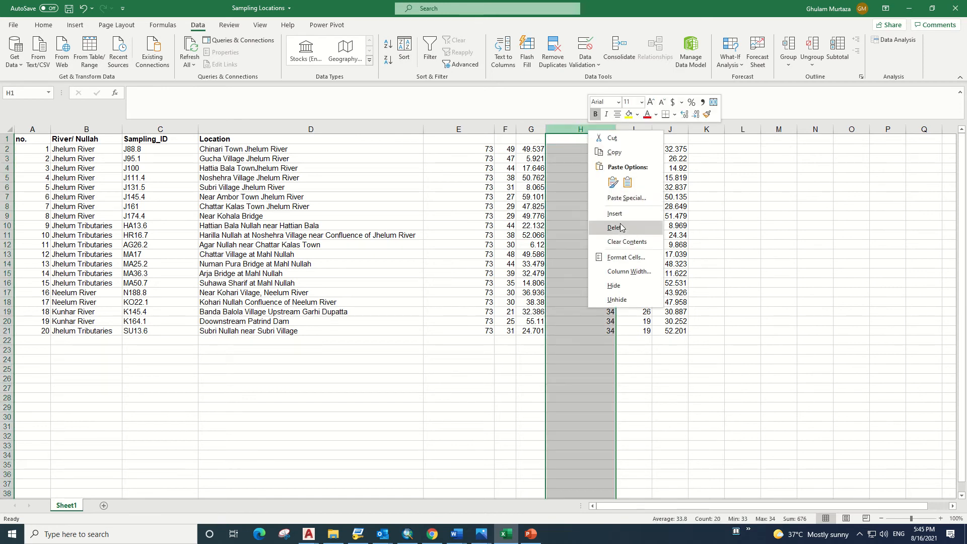
left_click(619, 213)
left_click(580, 149)
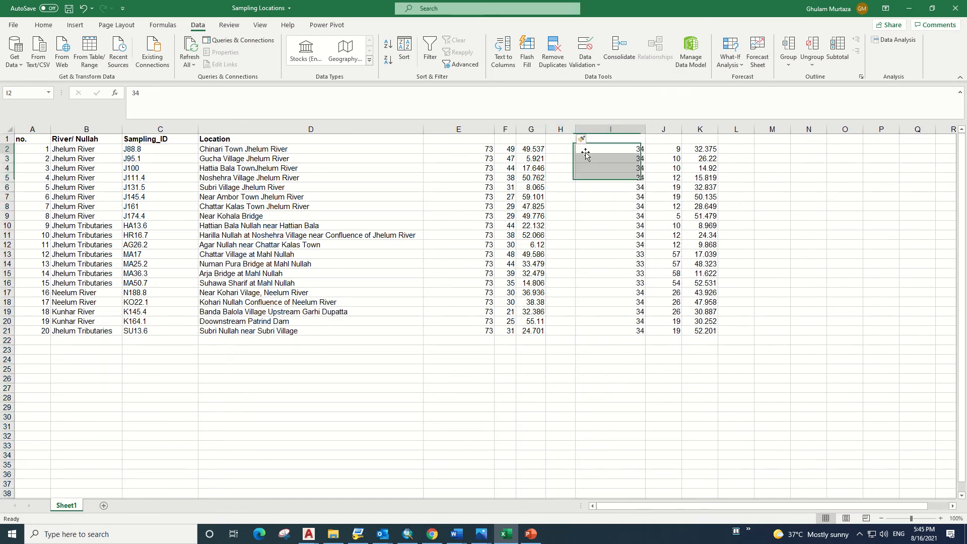
- Enter the decimal-degree formula =E2+(F2/60)+(G2/3600) for the first longitude in H2
left_click(562, 151)
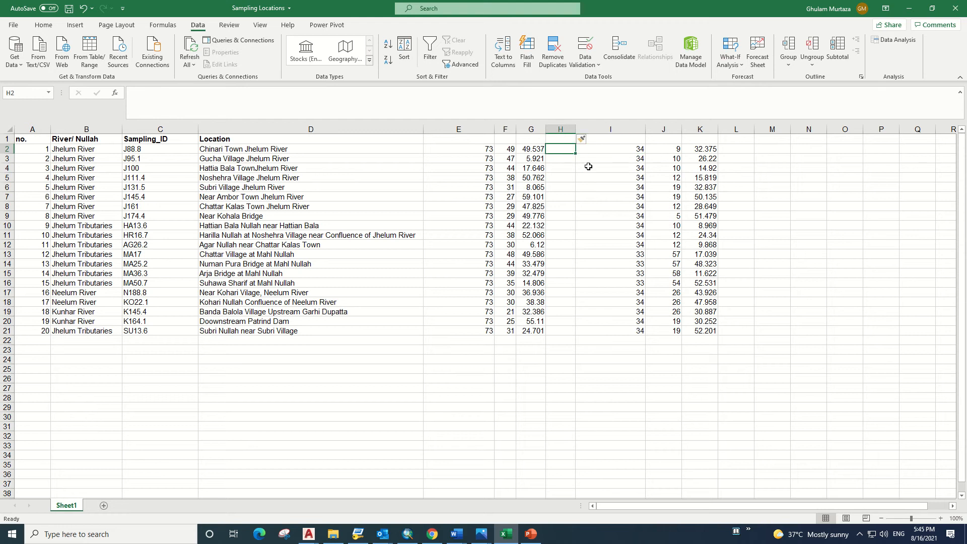
type("=")
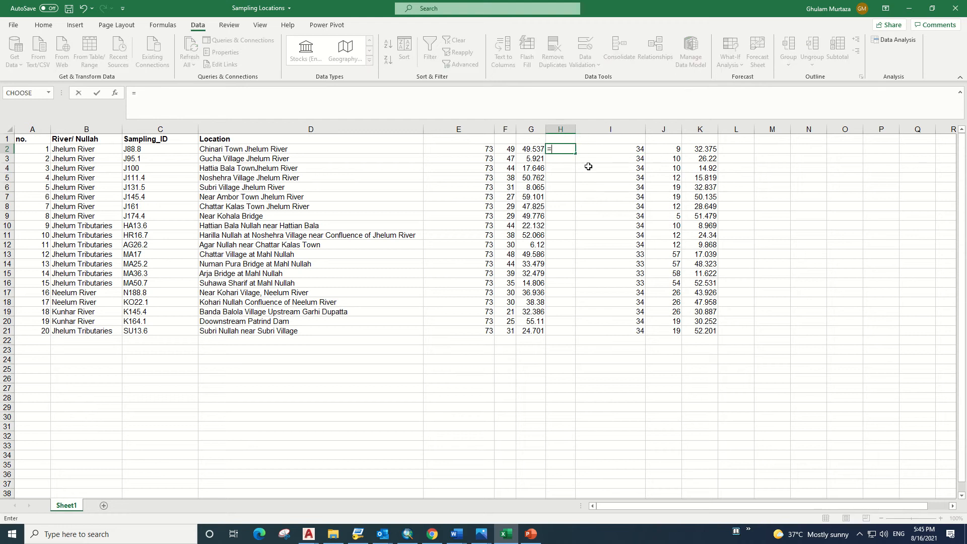
key("Left")
key("Left")
key("Left")
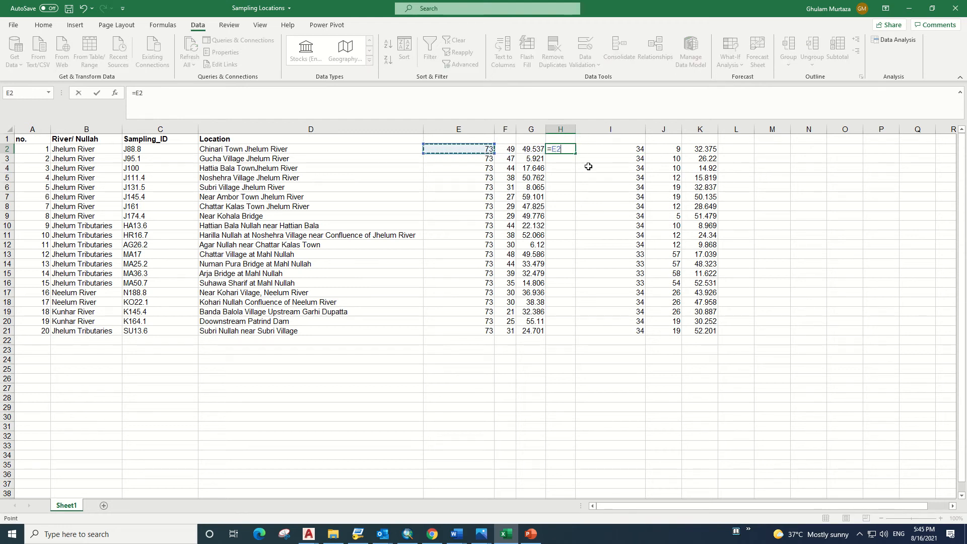
type("+(")
left_click(510, 149)
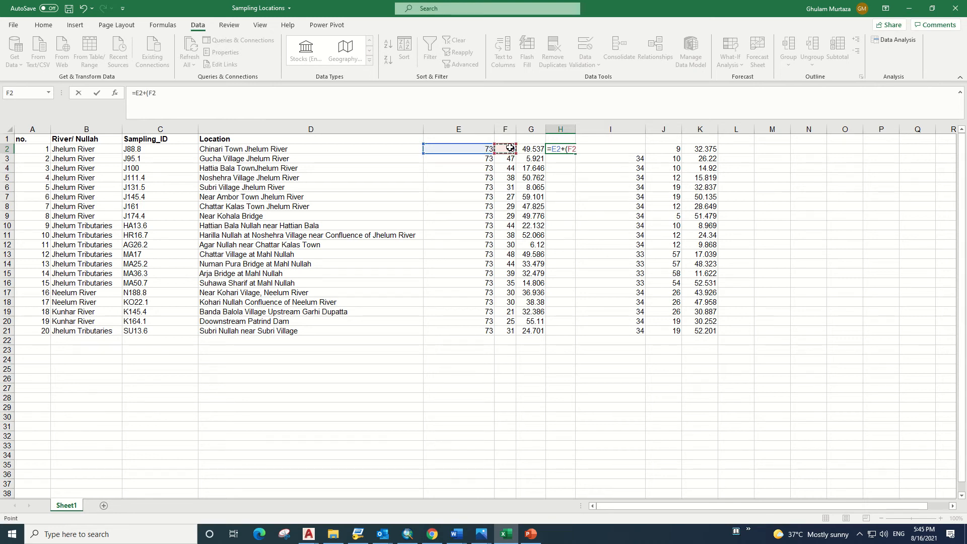
type("/60)+(")
left_click(533, 149)
type("/3600")
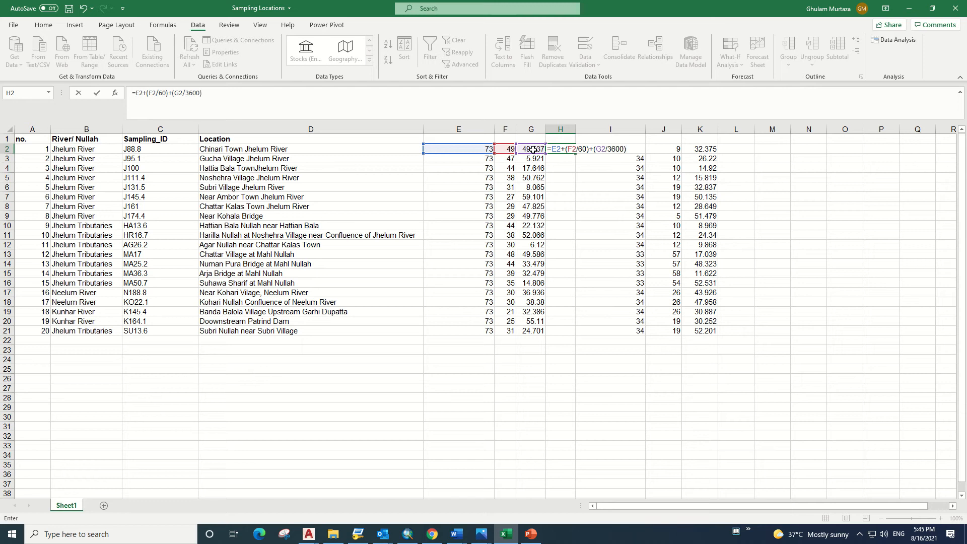
key("Return")
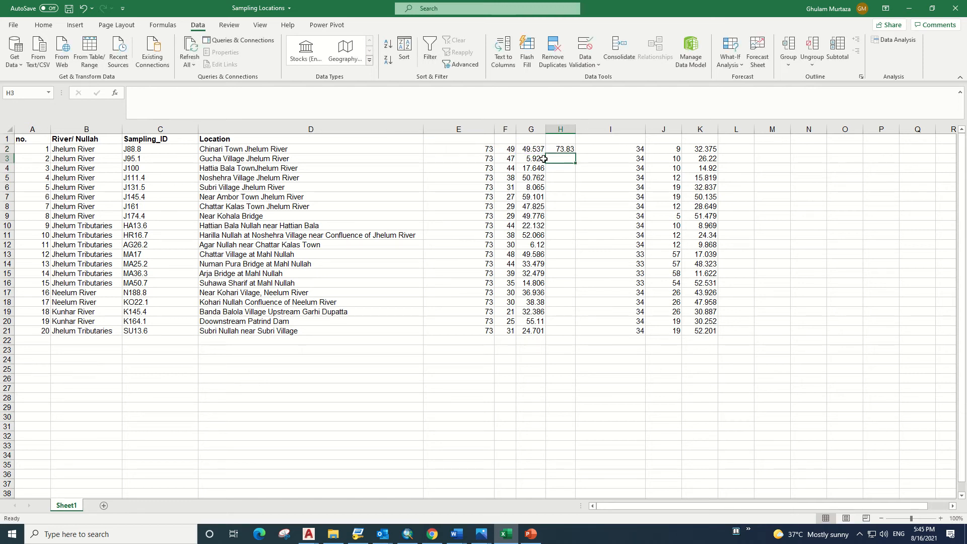
- Enter the header Longitude DD in H1 above the converted longitude
key("Up")
key("Up")
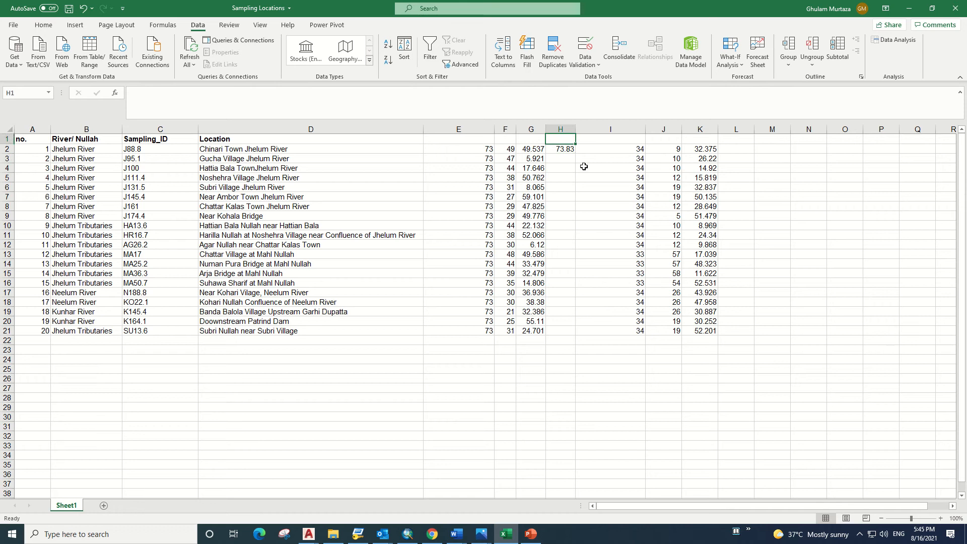
type("Long")
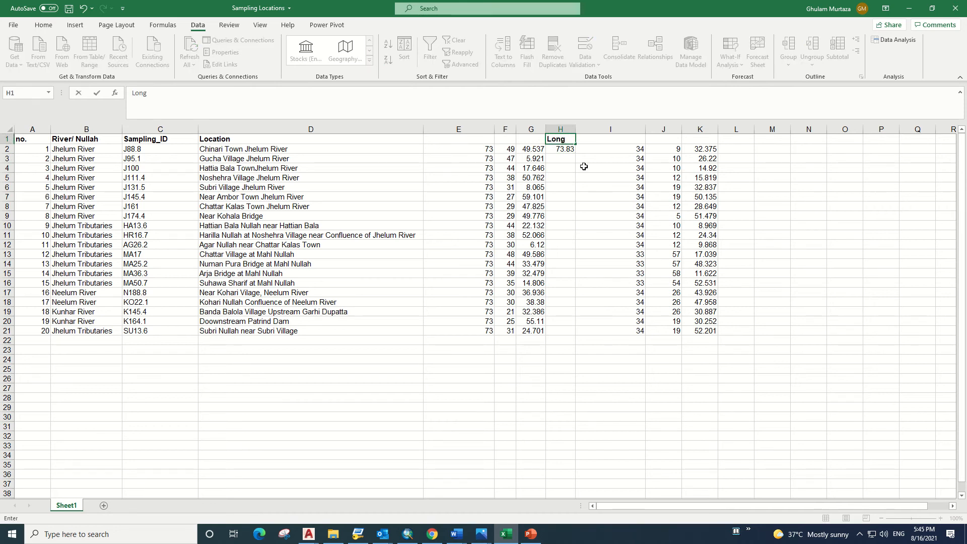
key("BackSpace")
key("BackSpace")
key("BackSpace")
key("Return")
- Fit the Longitude DD column to its contents and fill its formula down to row 21
double_click(575, 129)
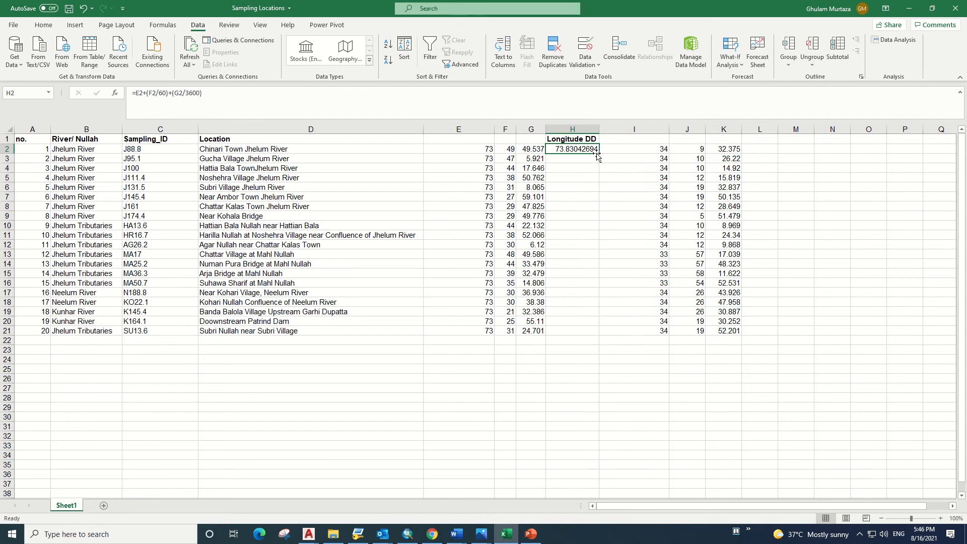
left_click_drag(599, 153, 600, 335)
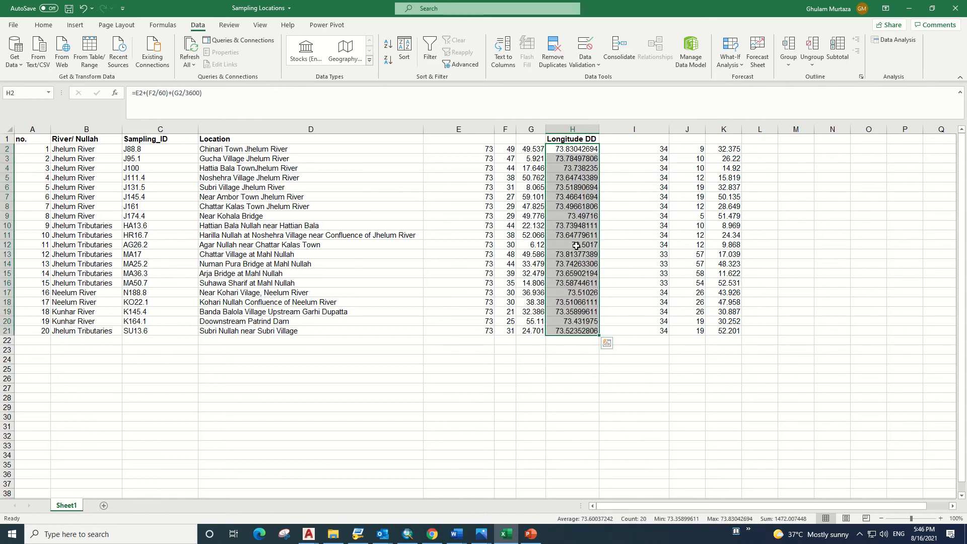
left_click(591, 150)
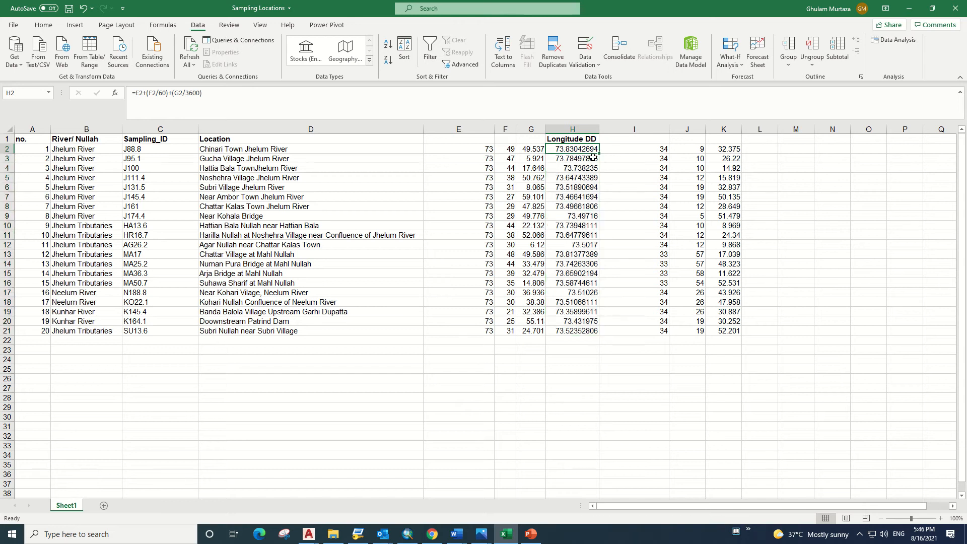
- Enter the decimal-degree formula =I2+(J2/60)+(K2/3600) for the first latitude in L2
left_click(752, 149)
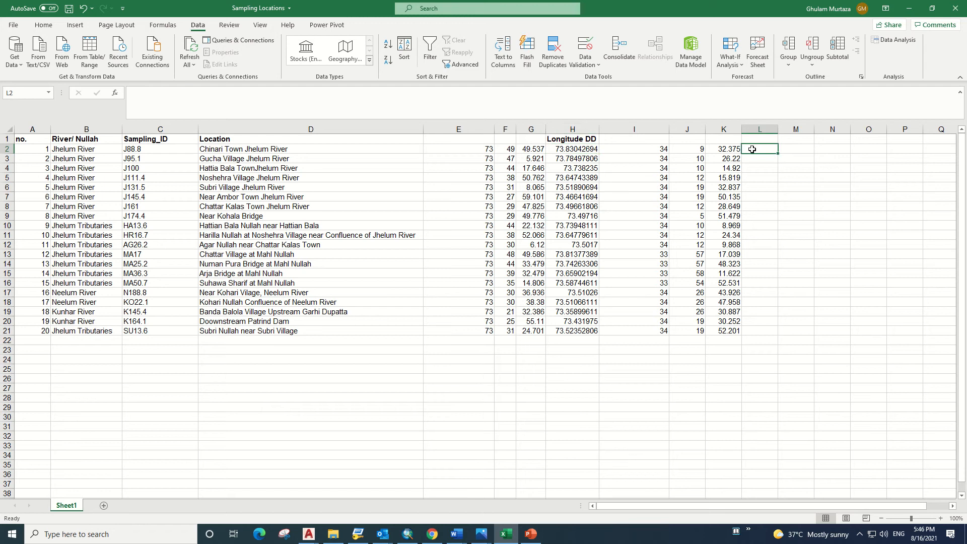
type("=")
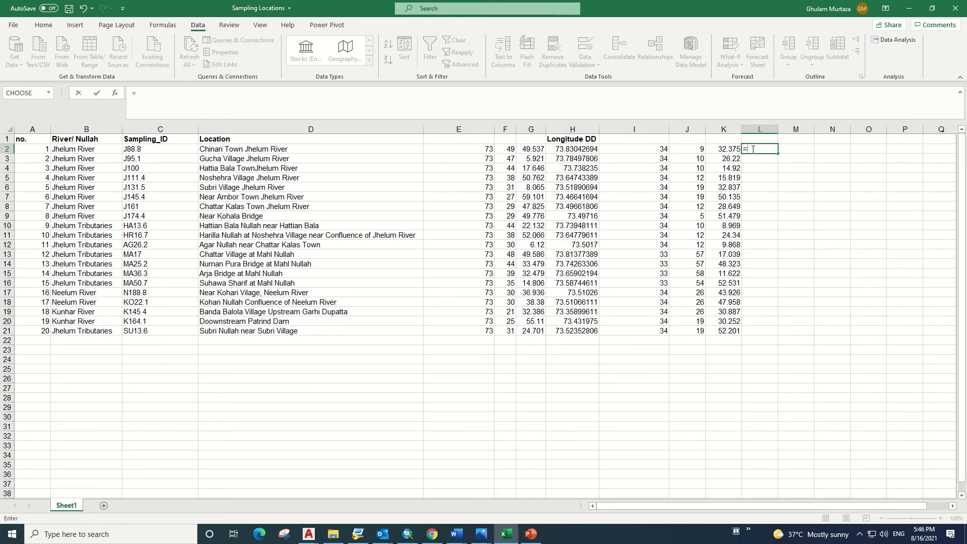
key("Left")
key("Left")
key("Left")
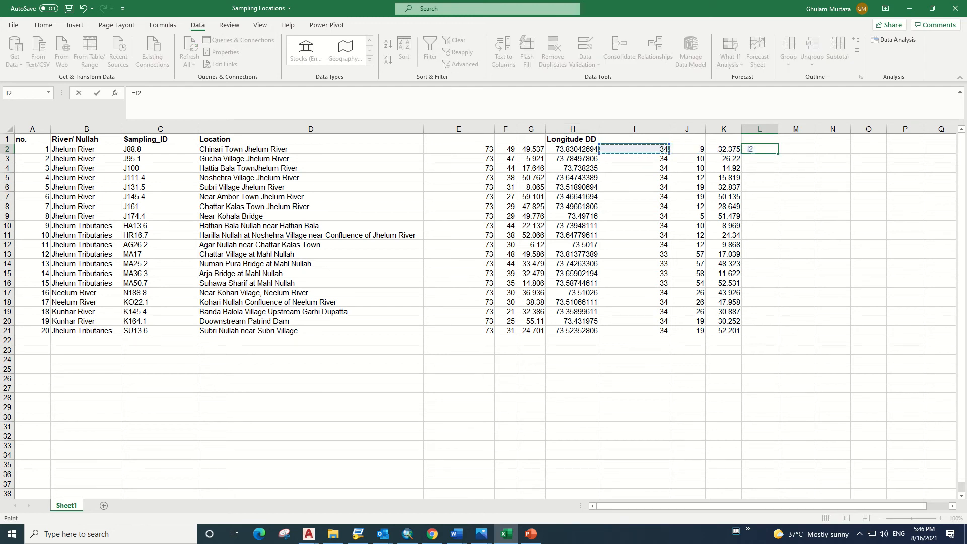
type("/")
key("BackSpace")
type("+(")
left_click(695, 149)
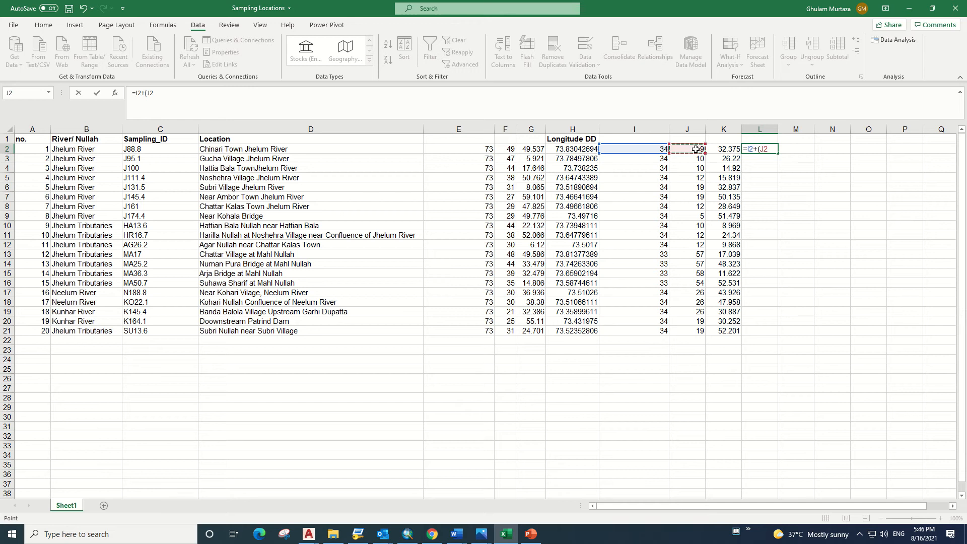
type("/60)+(")
key("Left")
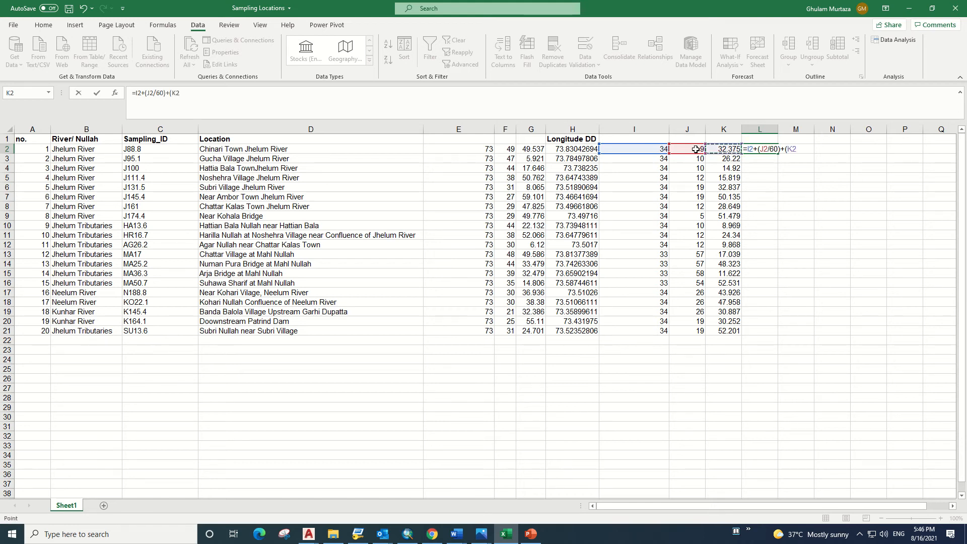
type("/3600")
key("ctrl+Return")
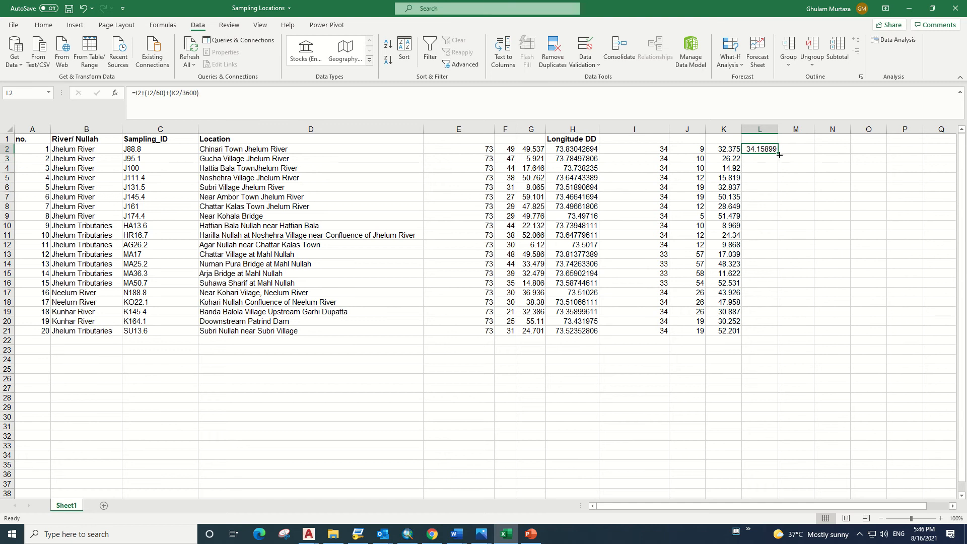
- Fill the latitude formula down to L21 and check the references in the last row's formula
left_click_drag(779, 155, 797, 335)
double_click(761, 330)
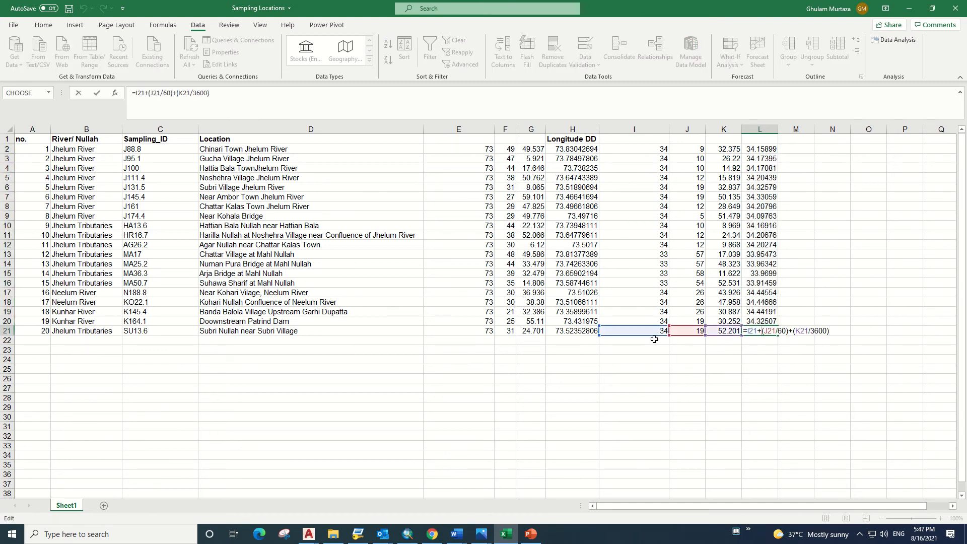
key("Escape")
left_click(796, 264)
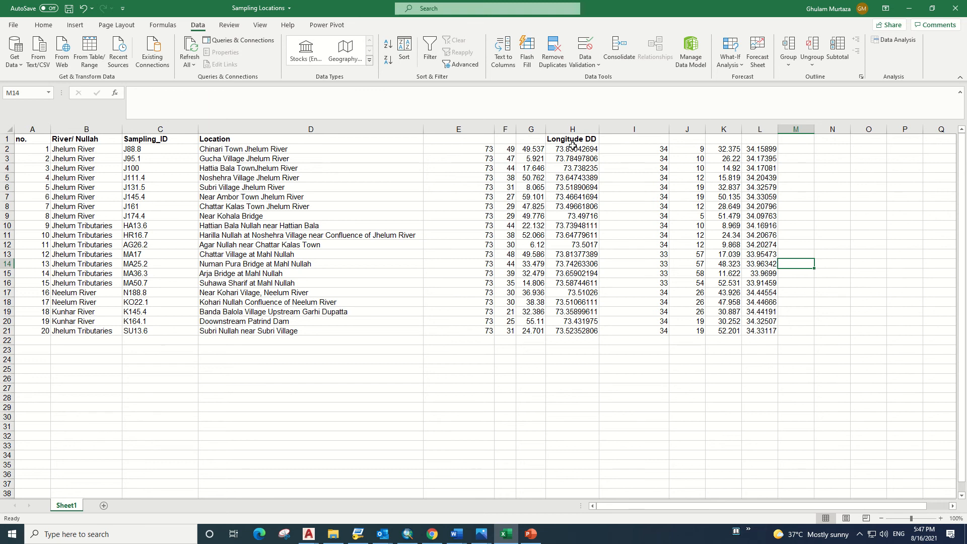
- Replace the Longitude DD formulas in H2:H21 with their values and check the content of H2
left_click_drag(573, 146, 587, 327)
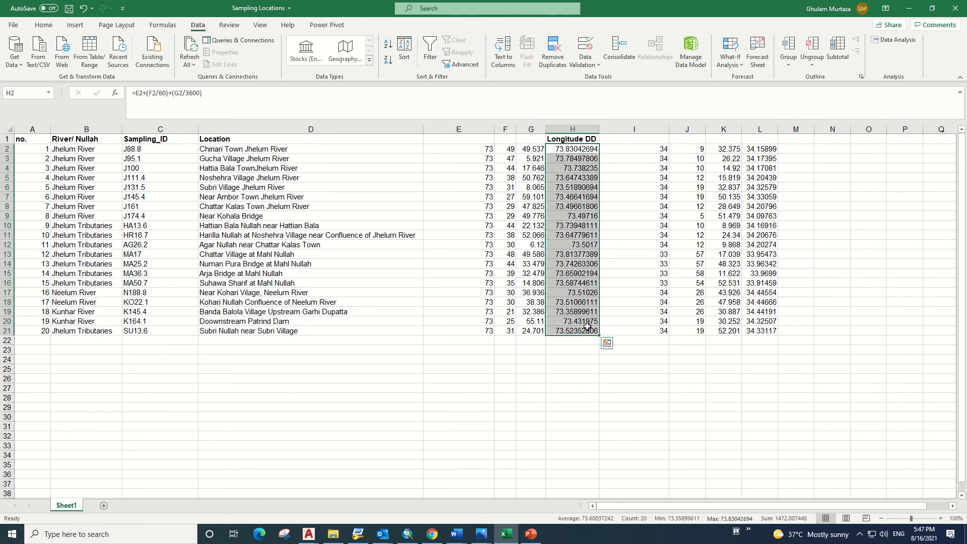
right_click(587, 326)
left_click(613, 70)
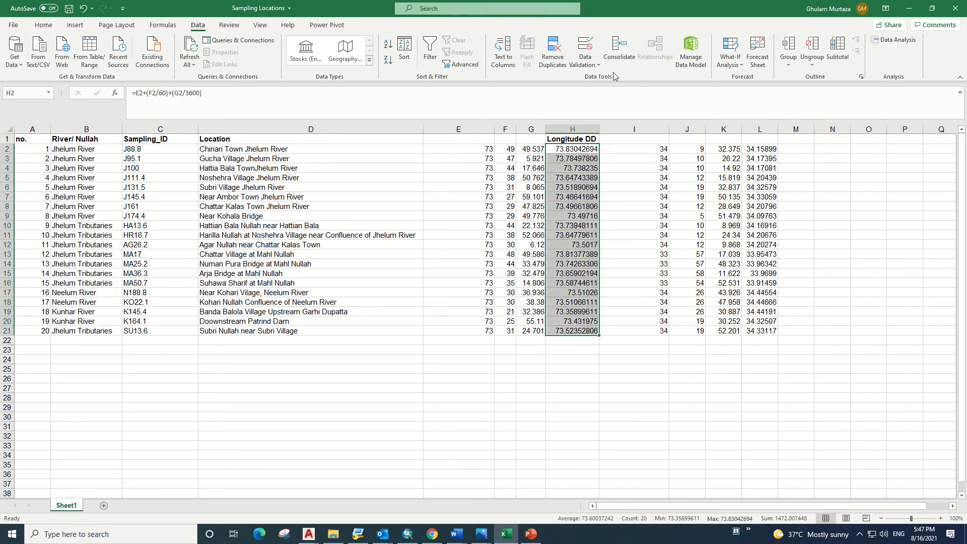
left_click(571, 149)
right_click(571, 150)
left_click(612, 205)
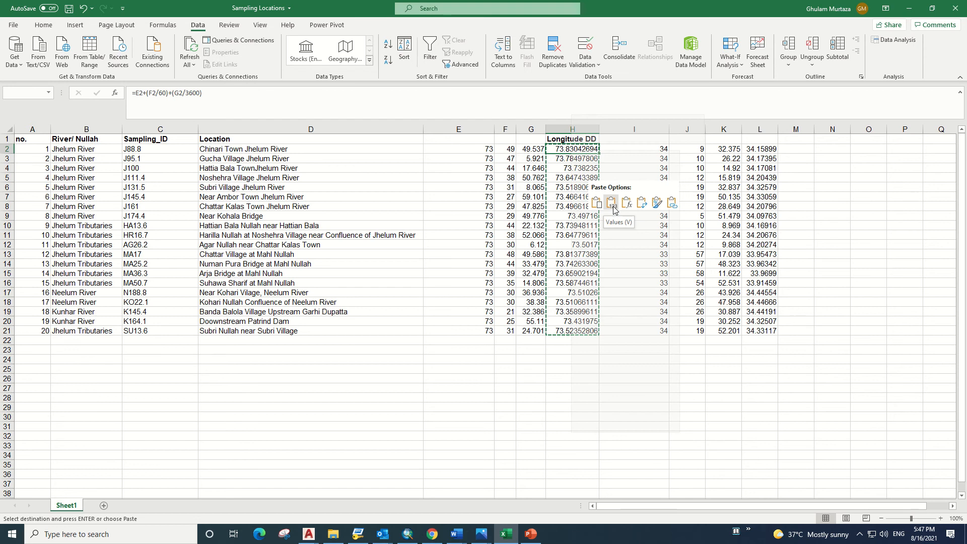
left_click(613, 204)
left_click(568, 149)
double_click(568, 149)
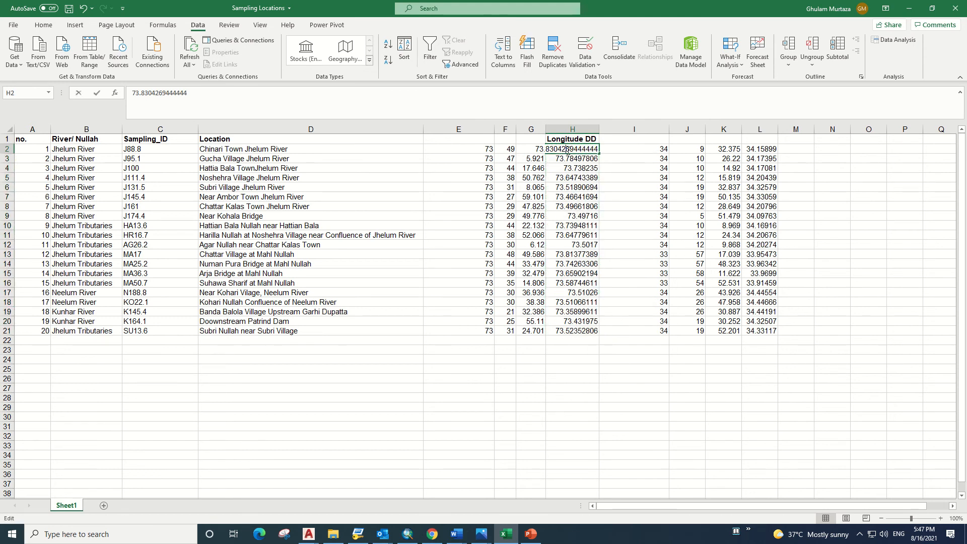
- Delete the three longitude degree, minute and second columns E to G
key("Escape")
left_click_drag(531, 130, 464, 120)
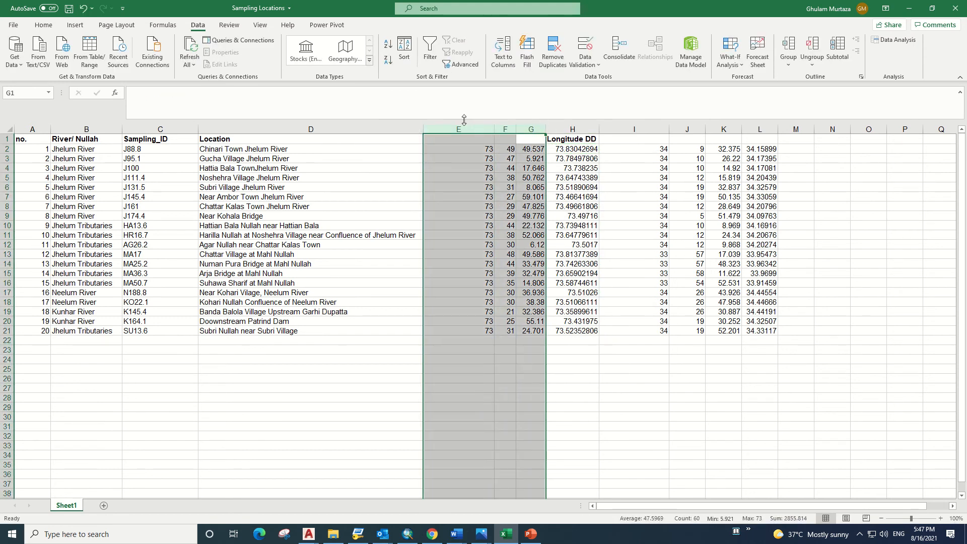
right_click(466, 128)
left_click(486, 226)
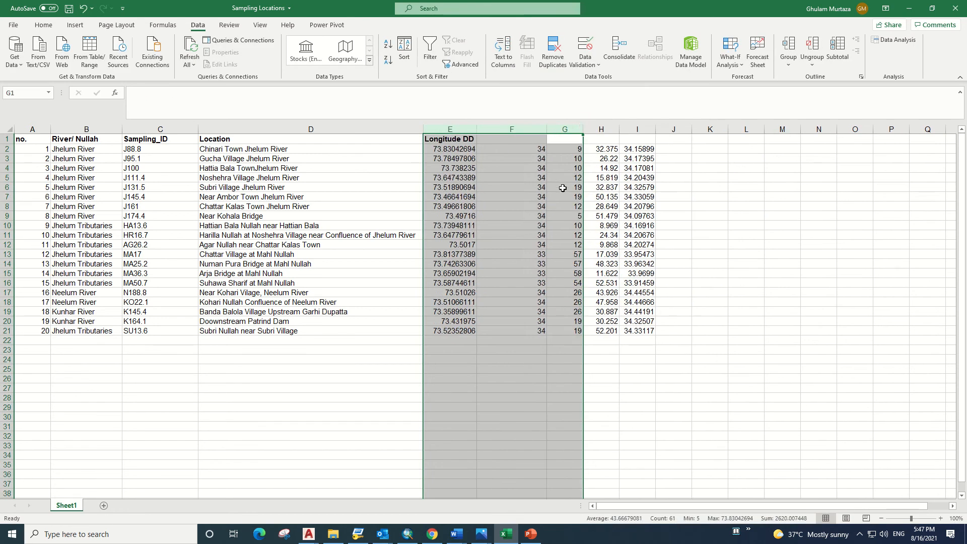
left_click(563, 188)
left_click_drag(636, 149, 639, 331)
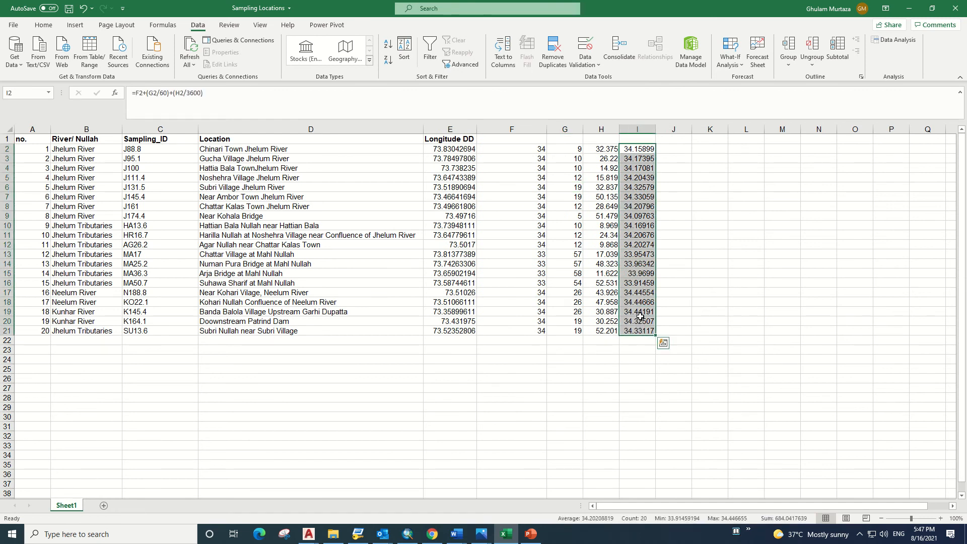
key("ctrl+c")
left_click(635, 150)
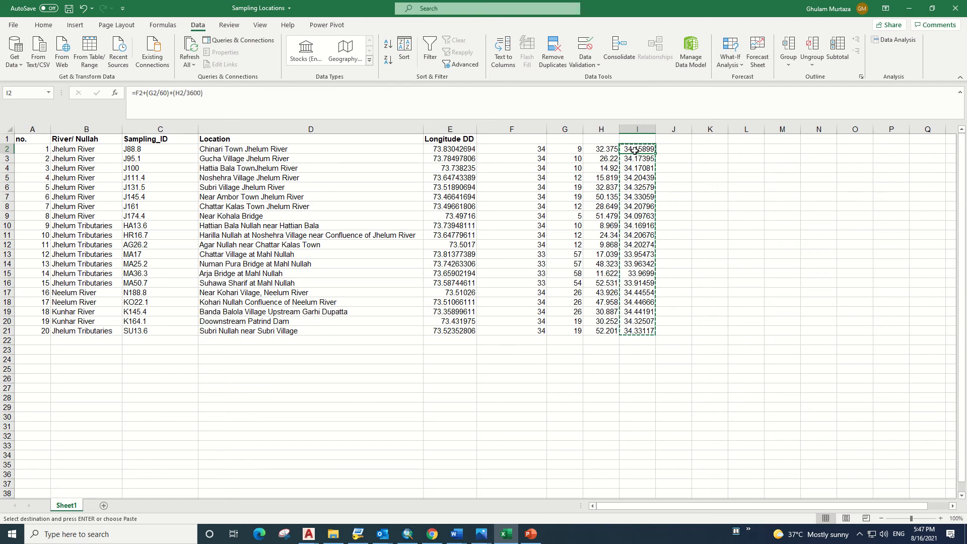
key("ctrl+shift+Down")
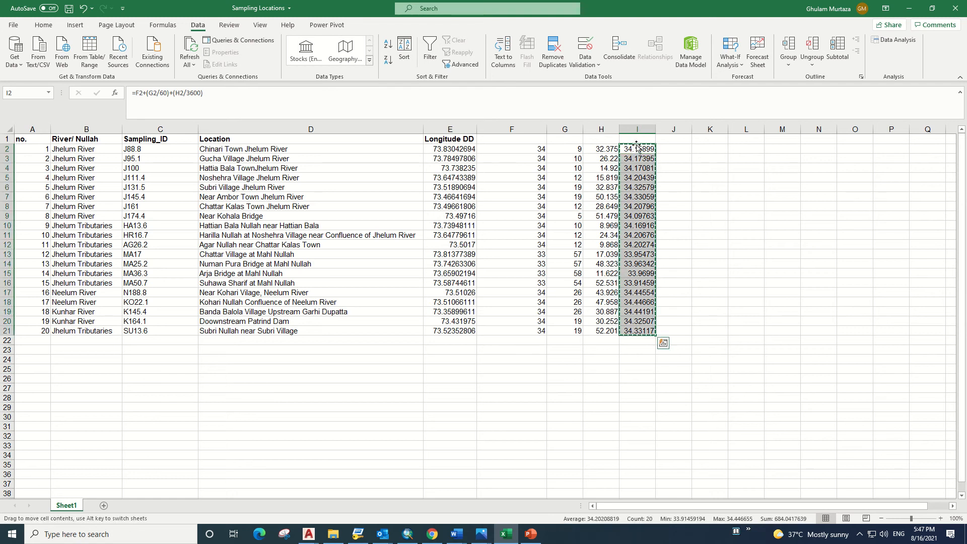
double_click(639, 149)
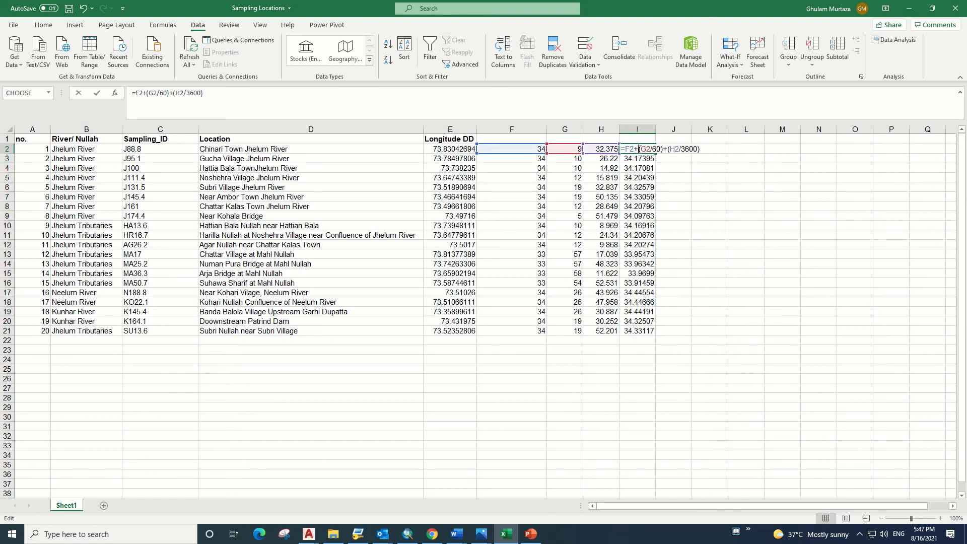
left_click(655, 167)
left_click_drag(646, 149, 646, 334)
- Replace the latitude formulas in I2:I21 with their values and check the content of I2
left_click(636, 148)
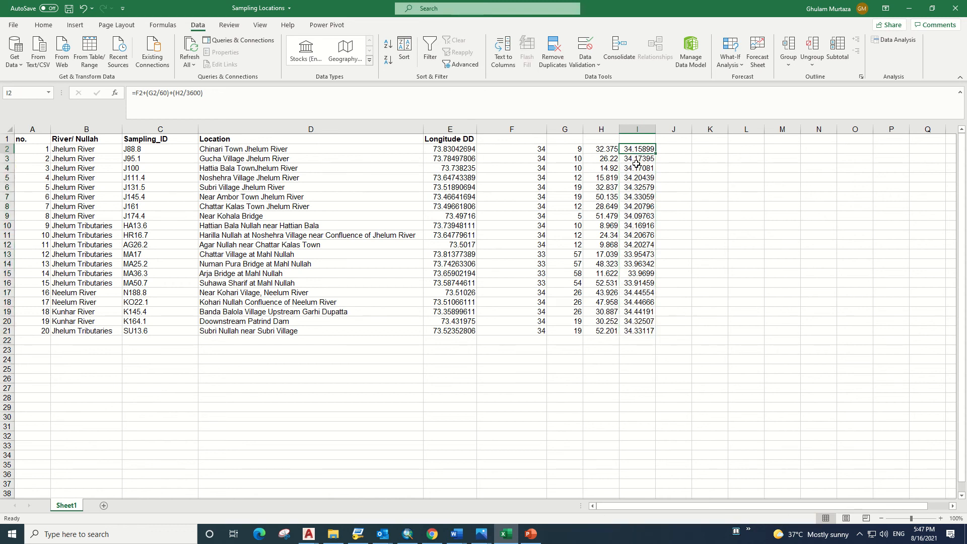
key("ctrl+shift+Down")
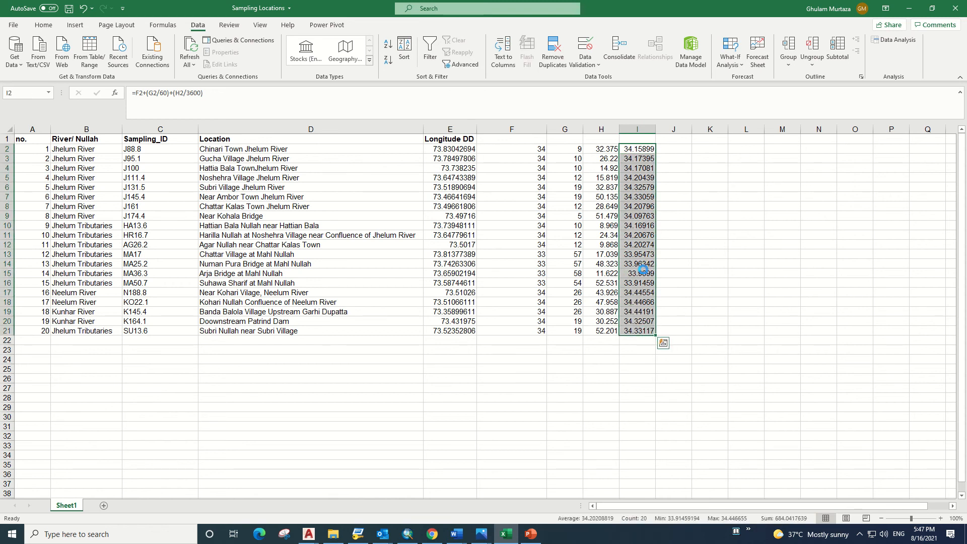
key("ctrl+c")
right_click(637, 272)
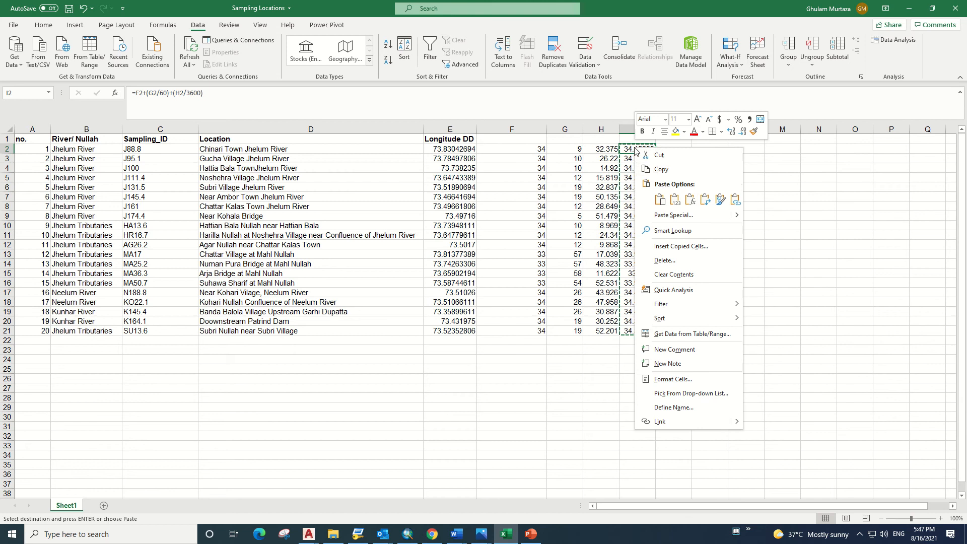
left_click(675, 200)
left_click(638, 197)
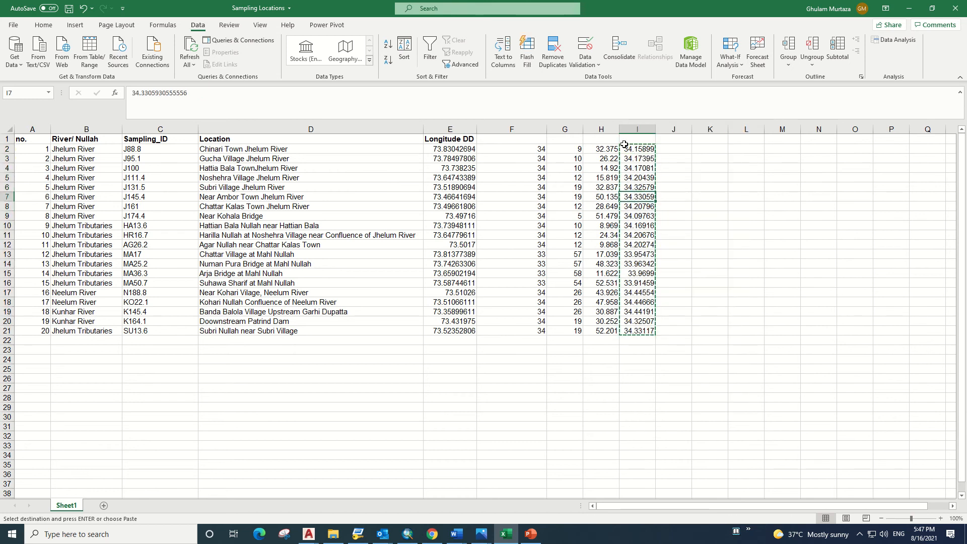
double_click(642, 148)
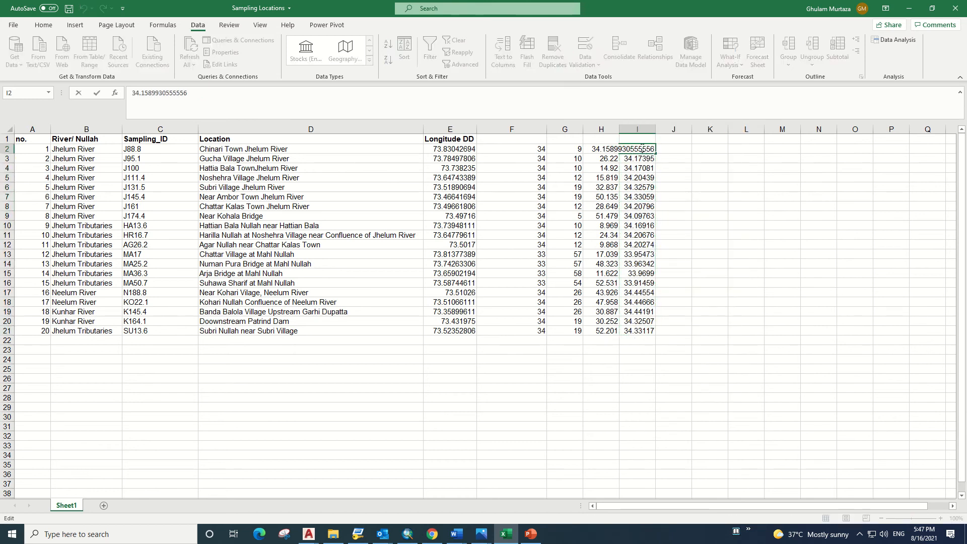
key("Escape")
- Delete the three latitude degree, minute and second columns F to H
left_click_drag(602, 129, 536, 126)
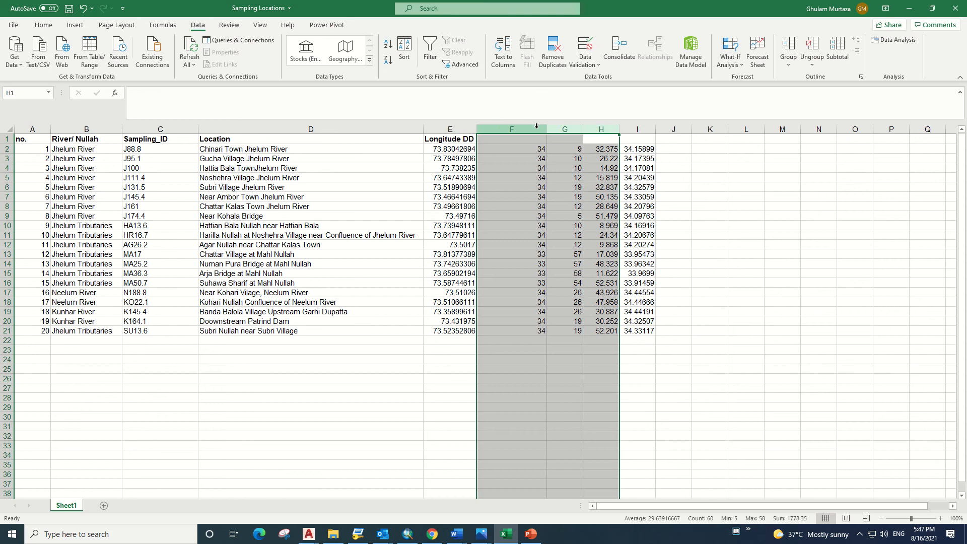
right_click(537, 127)
left_click(560, 226)
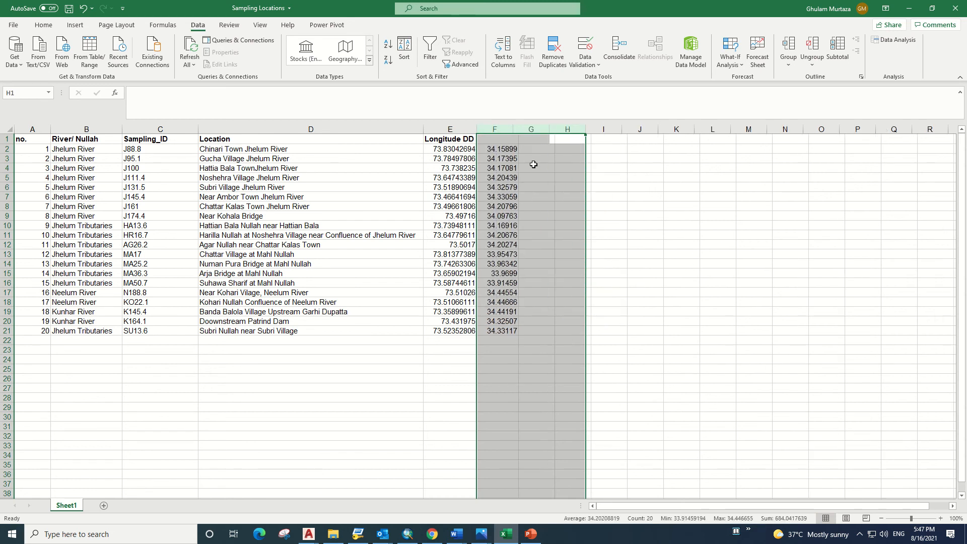
- Copy the Longitude DD header into F1 and fit column F to its contents
left_click(467, 140)
key("ctrl+c")
left_click(492, 140)
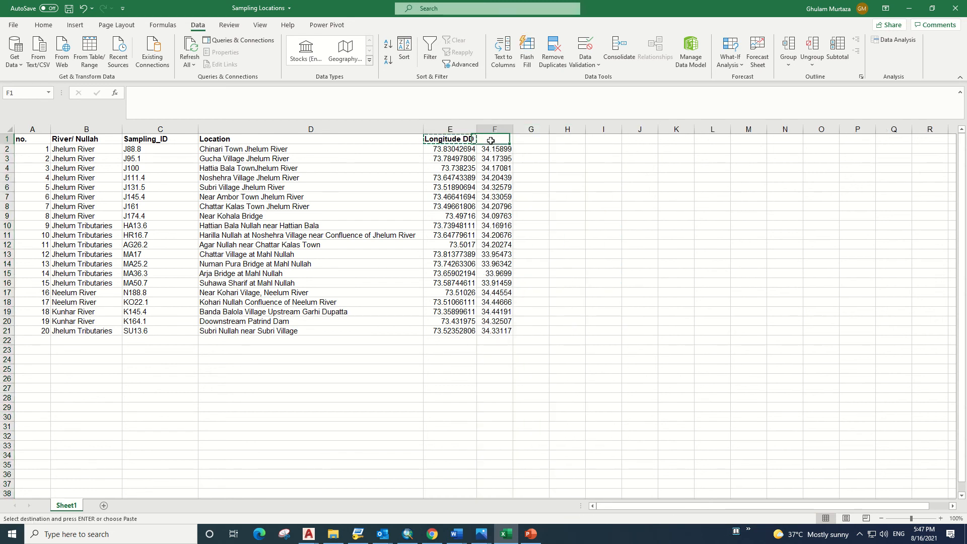
key("ctrl+v")
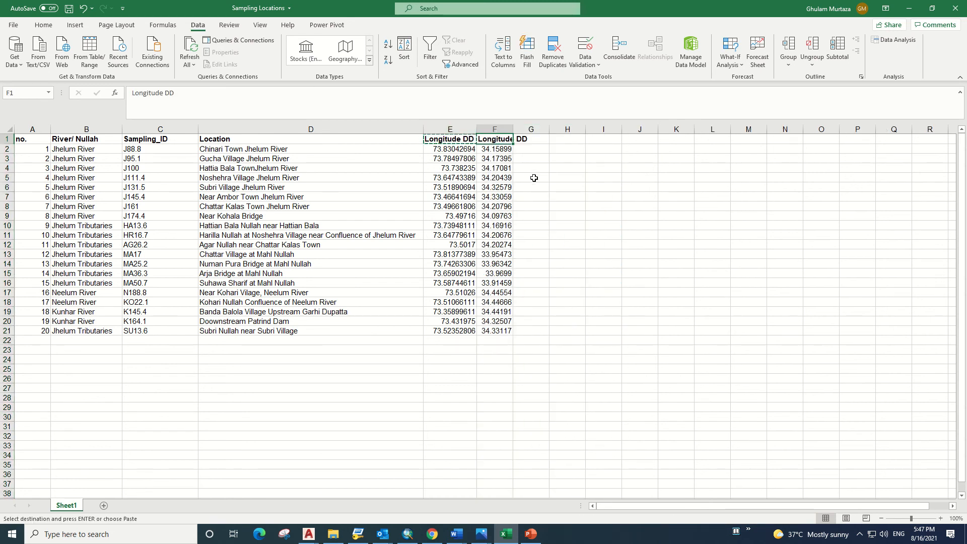
double_click(513, 130)
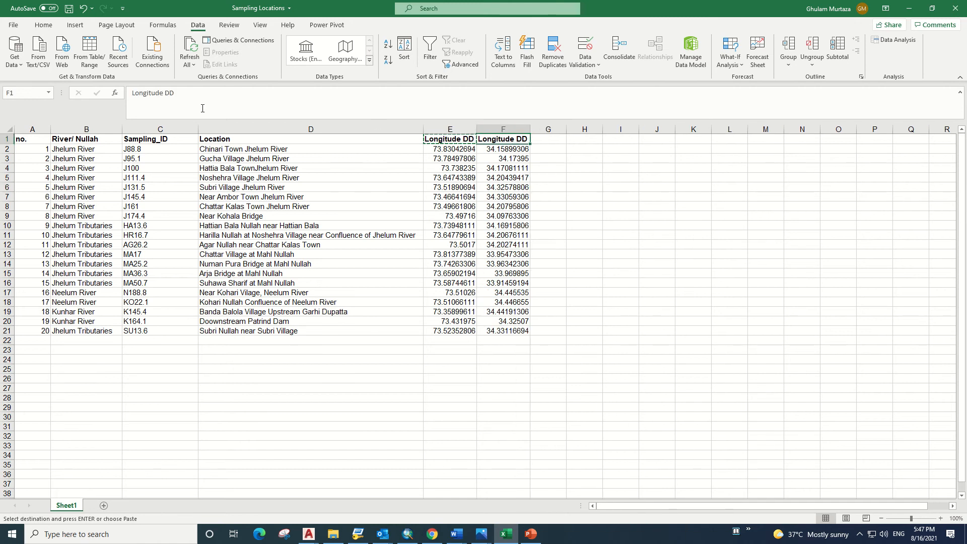
- Change the header in F1 to Latitude DD
left_click(162, 92)
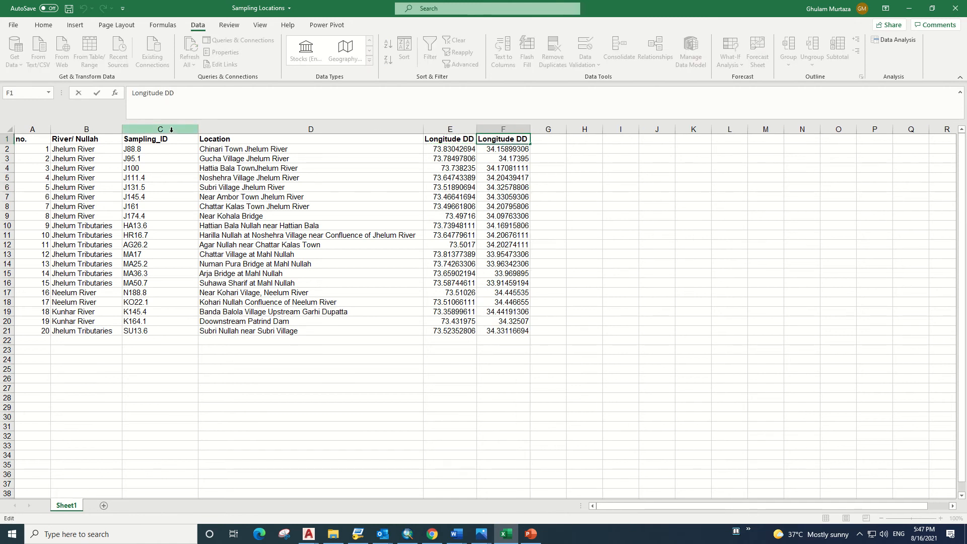
key("BackSpace")
key("BackSpace")
key("BackSpace")
key("BackSpace")
key("BackSpace")
key("BackSpace")
key("BackSpace")
key("BackSpace")
type("atitude")
key("Return")
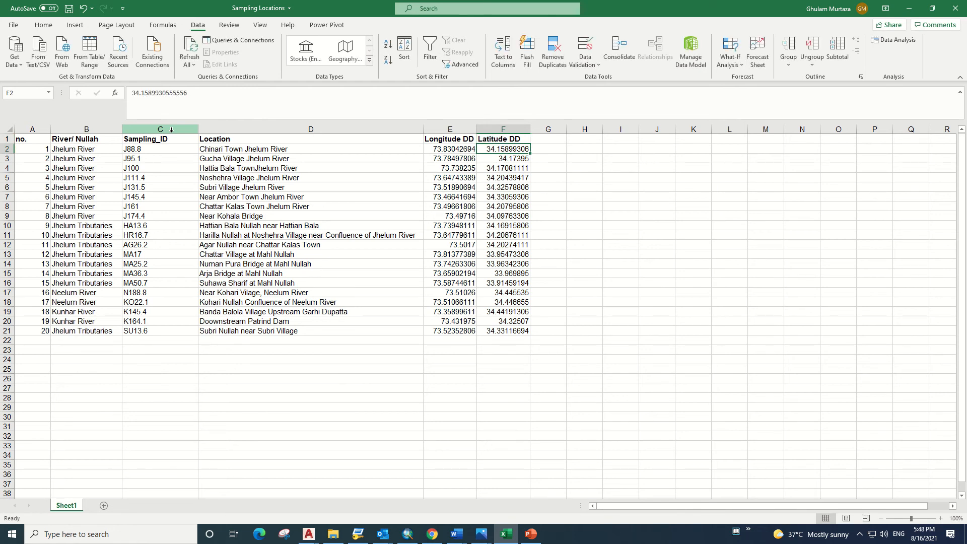
- Format the longitude and latitude values in E2:F21 as Number with 7 decimal places
left_click(474, 151)
left_click_drag(473, 151, 509, 332)
right_click(500, 273)
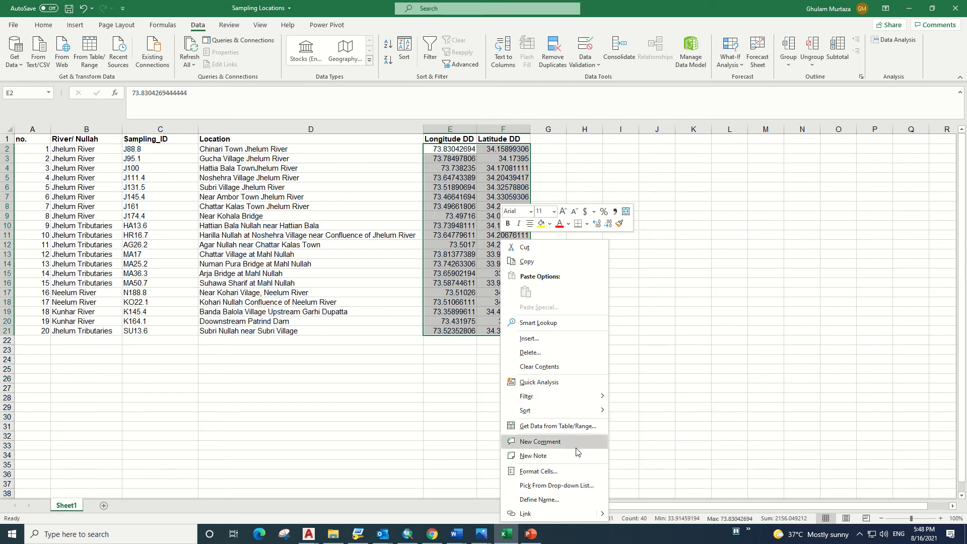
left_click(555, 472)
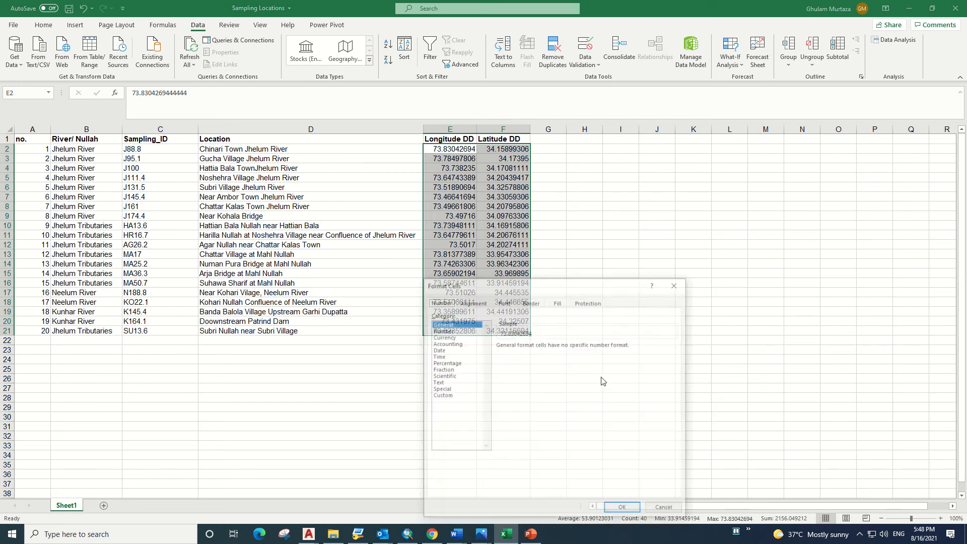
left_click(442, 330)
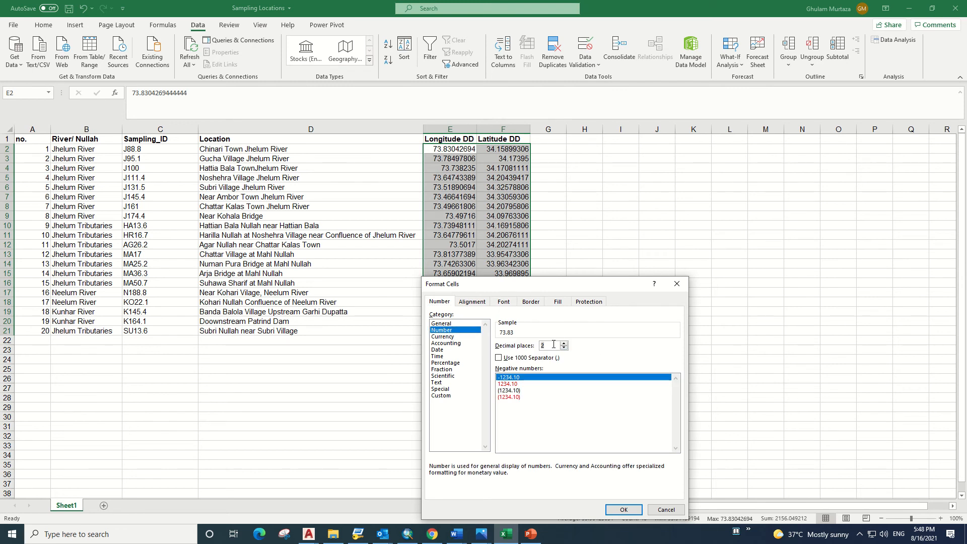
type("7")
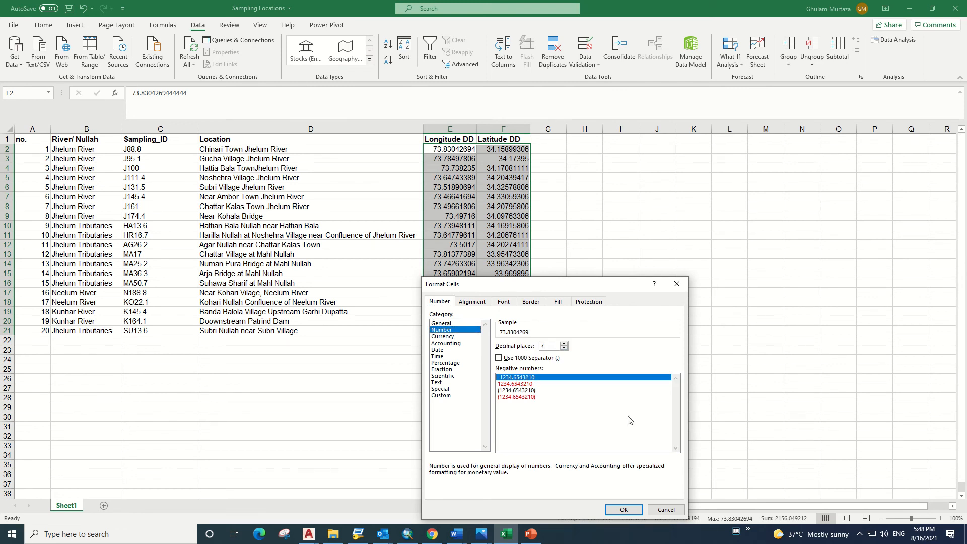
left_click(624, 509)
left_click(453, 169)
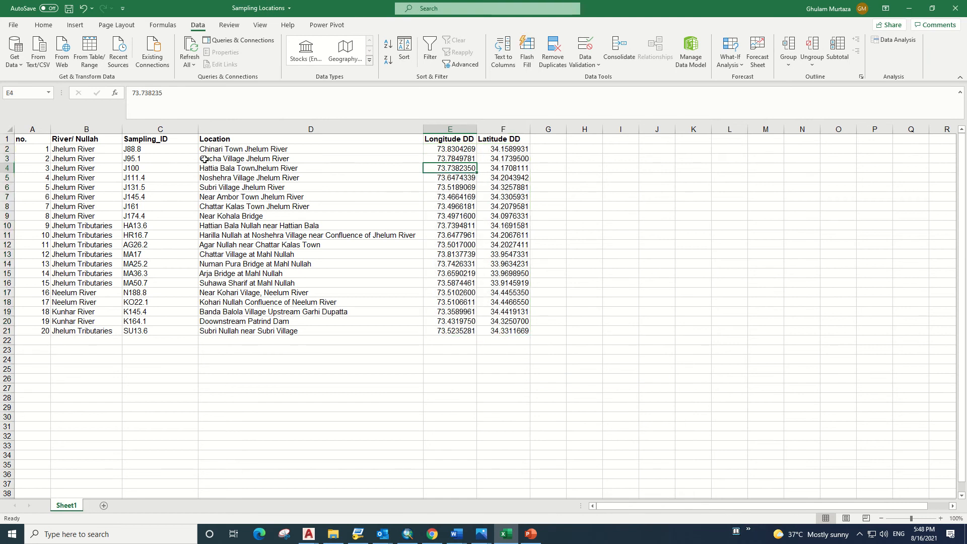
- Change the header in A1 to No, without the period
left_click_drag(21, 140, 511, 331)
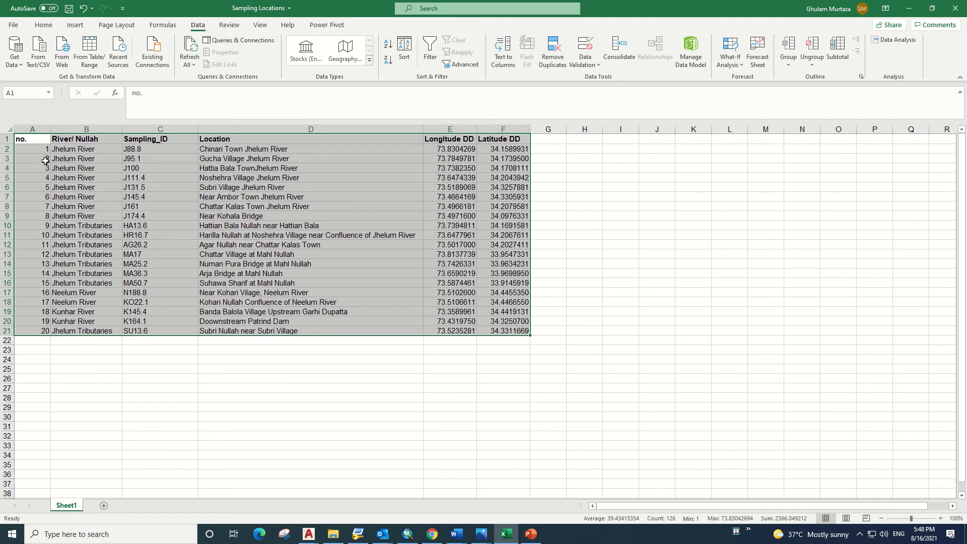
left_click(36, 142)
double_click(37, 143)
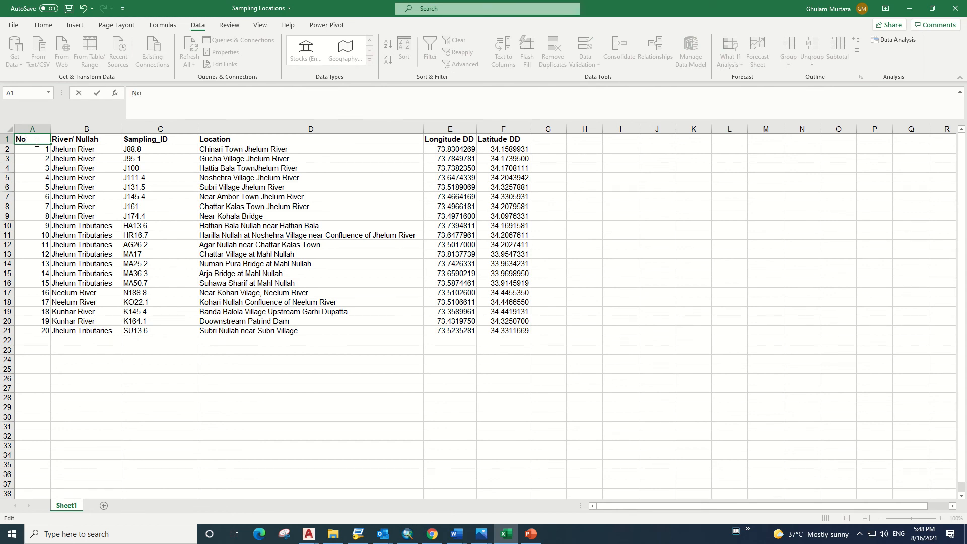
key("Return")
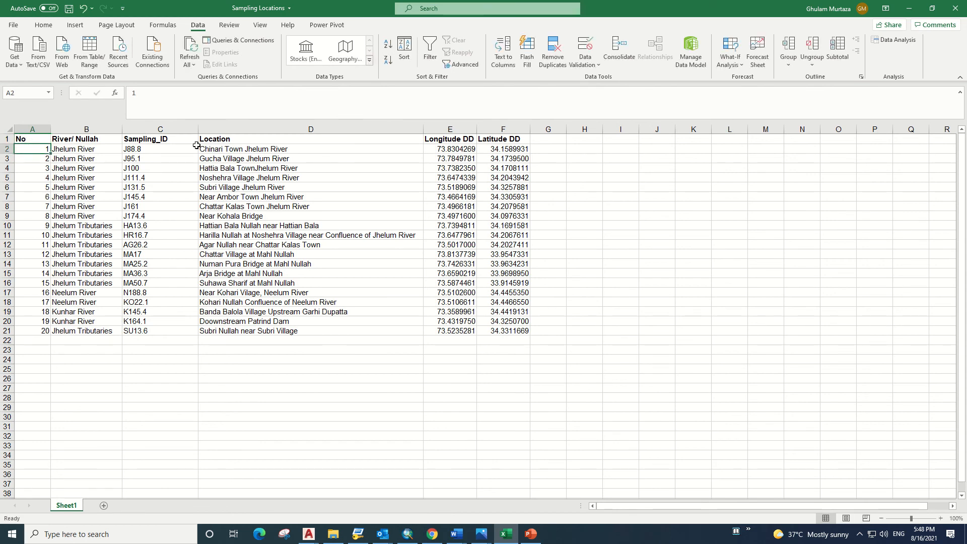
left_click(158, 140)
left_click_drag(93, 151, 108, 321)
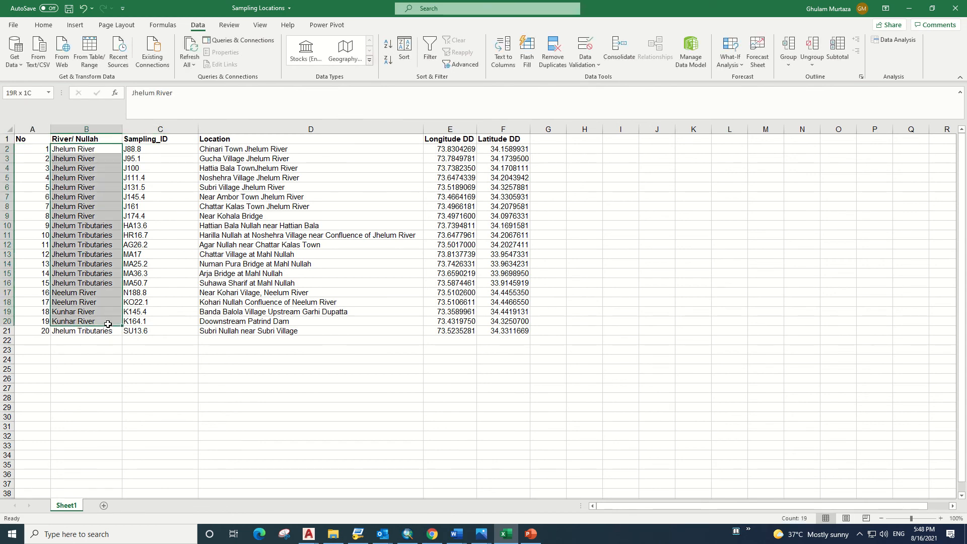
left_click(231, 243)
left_click_drag(25, 140, 526, 330)
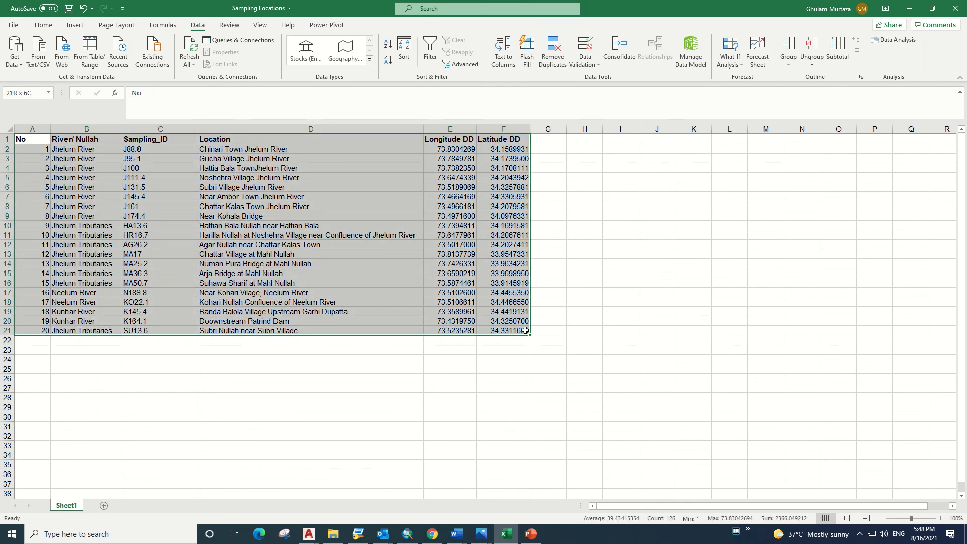
- Start saving a copy of the workbook and choose the XEP folder under D:\Projects as its location
left_click(13, 25)
left_click(39, 163)
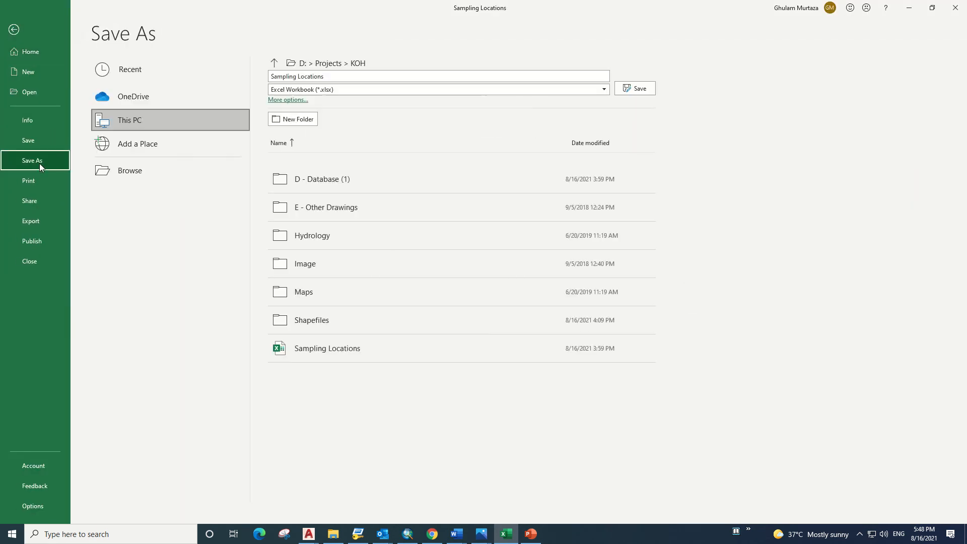
left_click(153, 175)
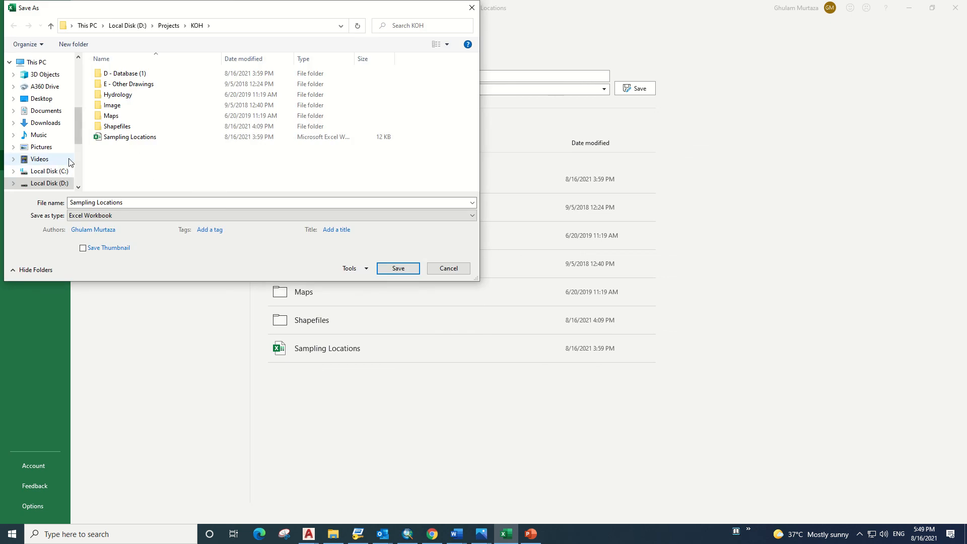
scroll(60, 161, "down", 3)
scroll(55, 166, "up", 2)
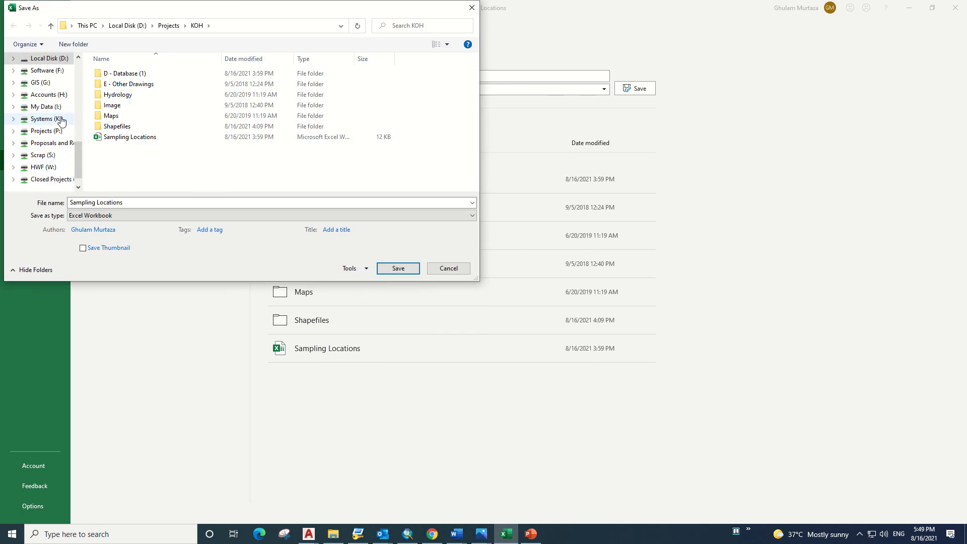
left_click(50, 95)
left_click(55, 108)
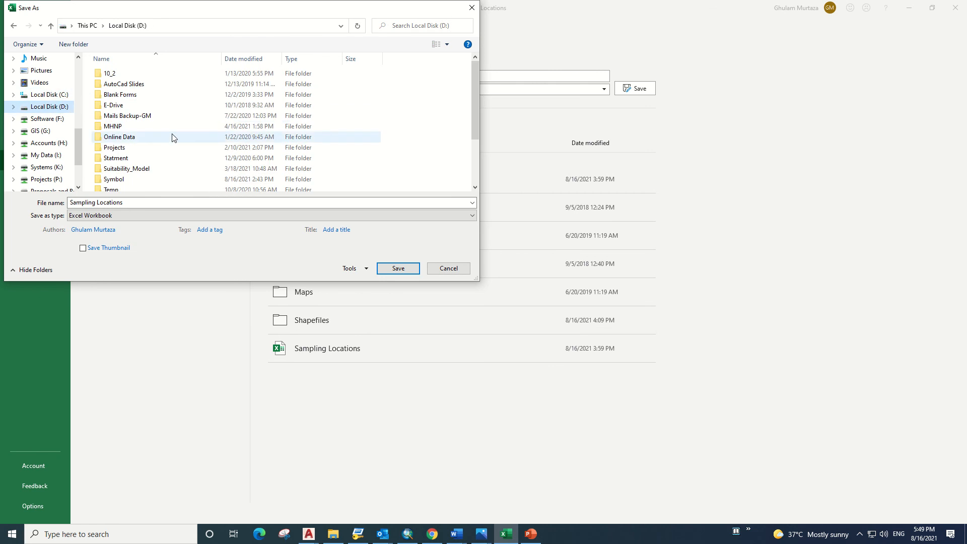
double_click(114, 148)
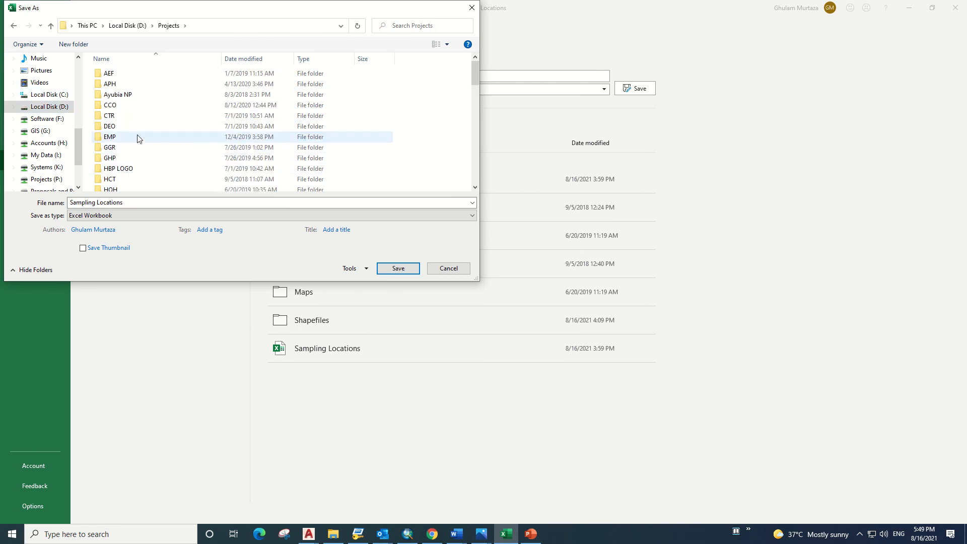
scroll(139, 144, "down", 8)
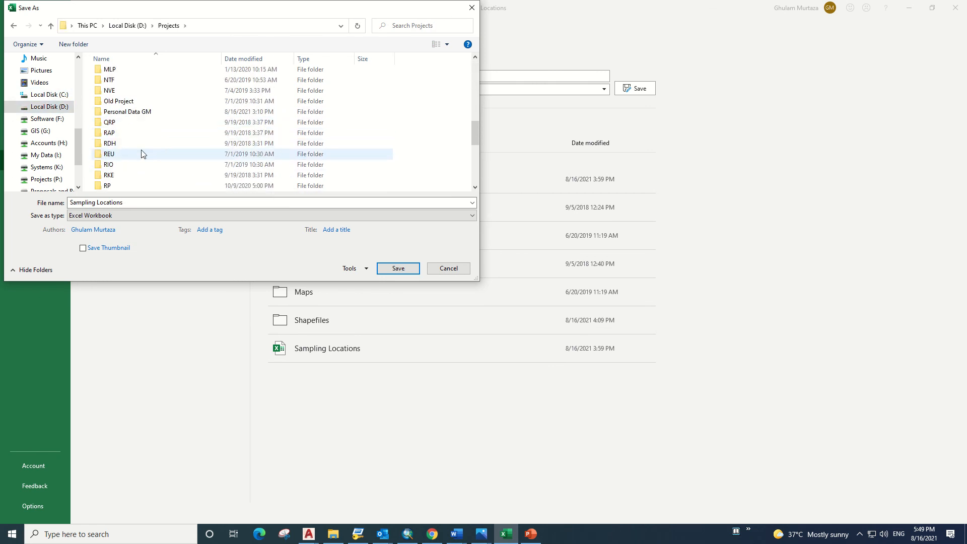
scroll(137, 157, "down", 4)
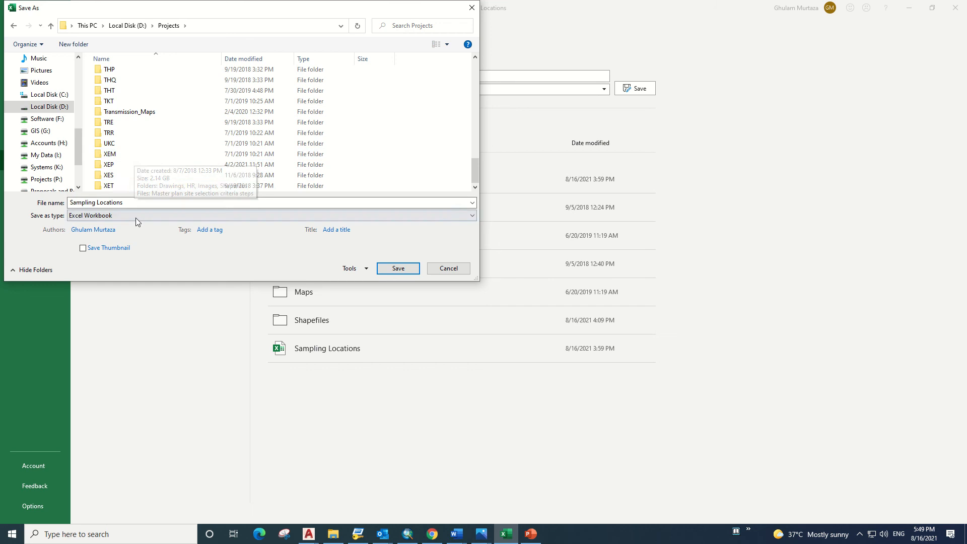
double_click(109, 164)
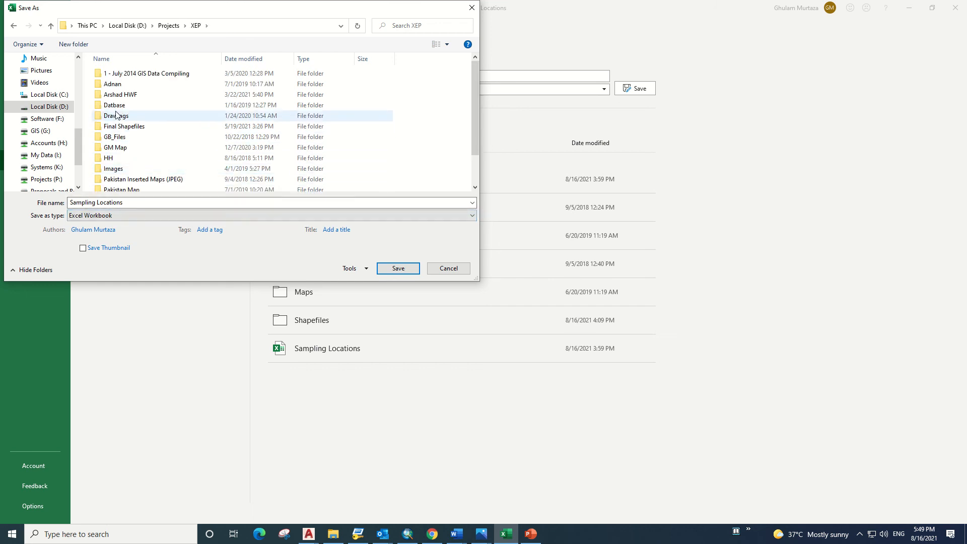
scroll(160, 160, "down", 2)
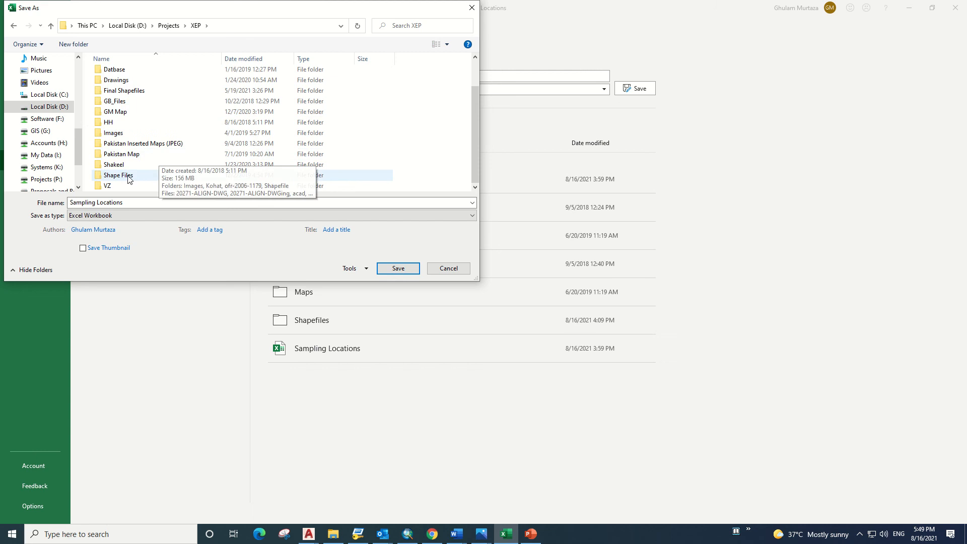
- Save the copy as CSV (Comma delimited) under the name Sampling Locations
left_click(134, 205)
left_click(108, 216)
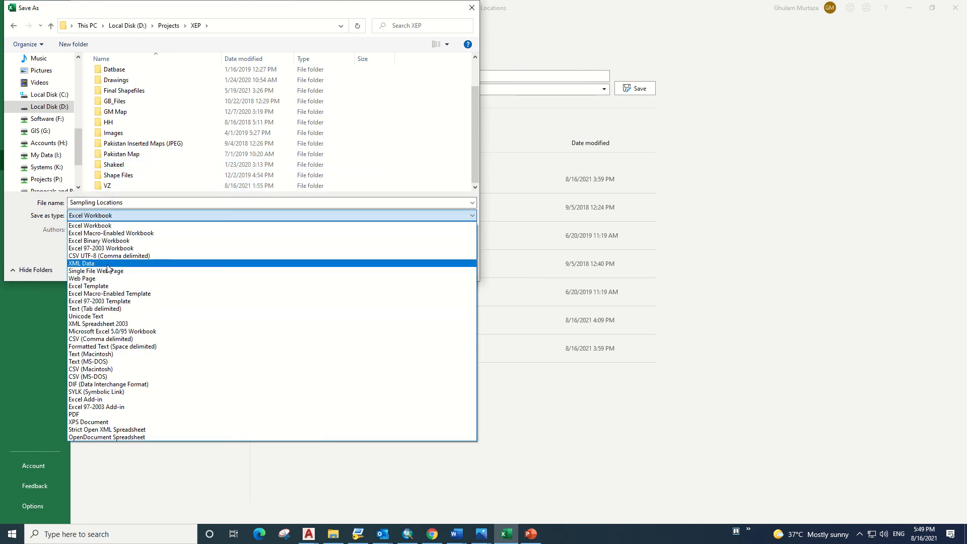
left_click(134, 340)
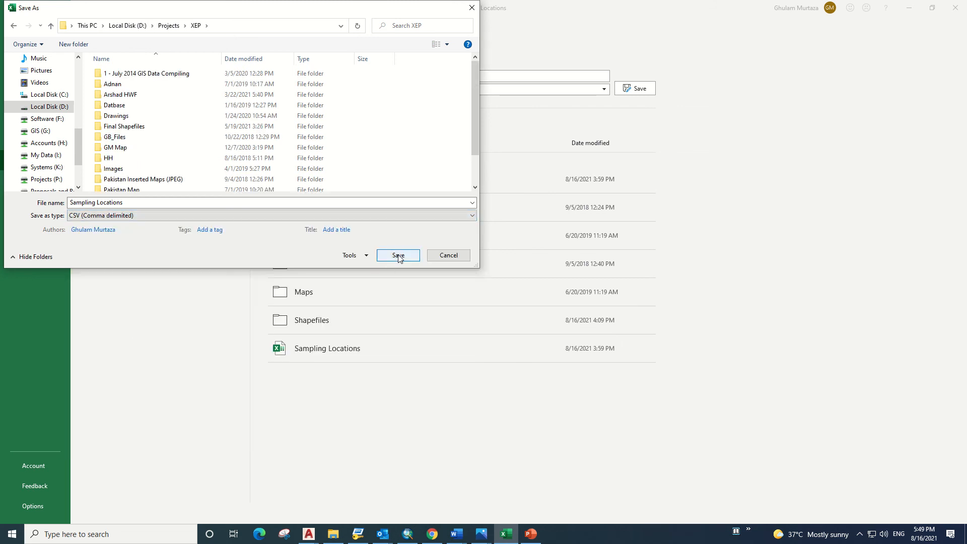
left_click(398, 256)
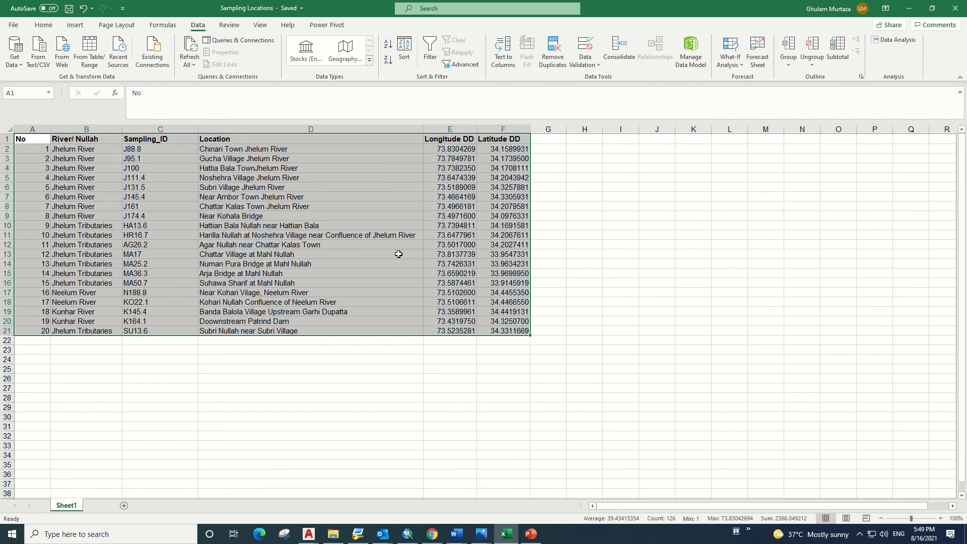
- Close the Sampling Locations CSV file in Excel and return to ArcMap
scroll(396, 257, "down", 1)
left_click(391, 260)
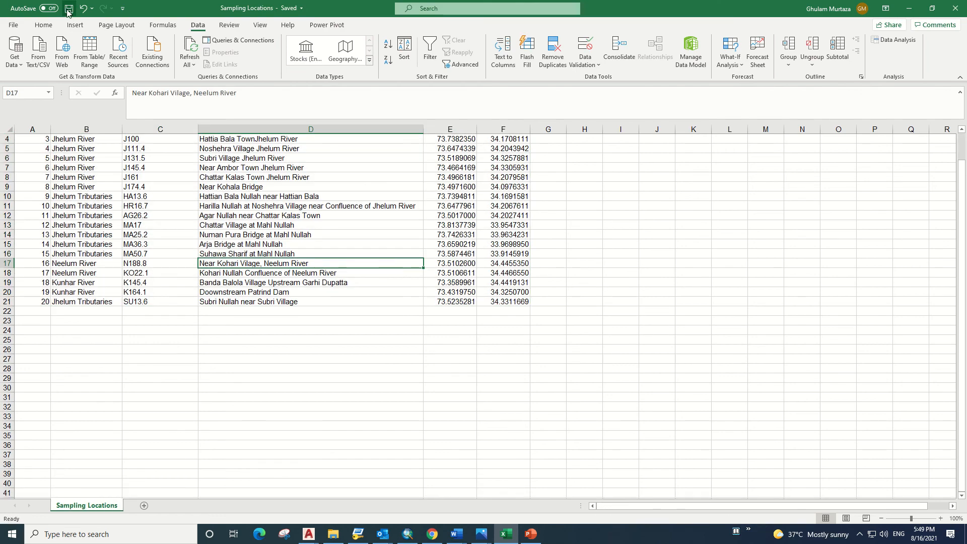
left_click(949, 8)
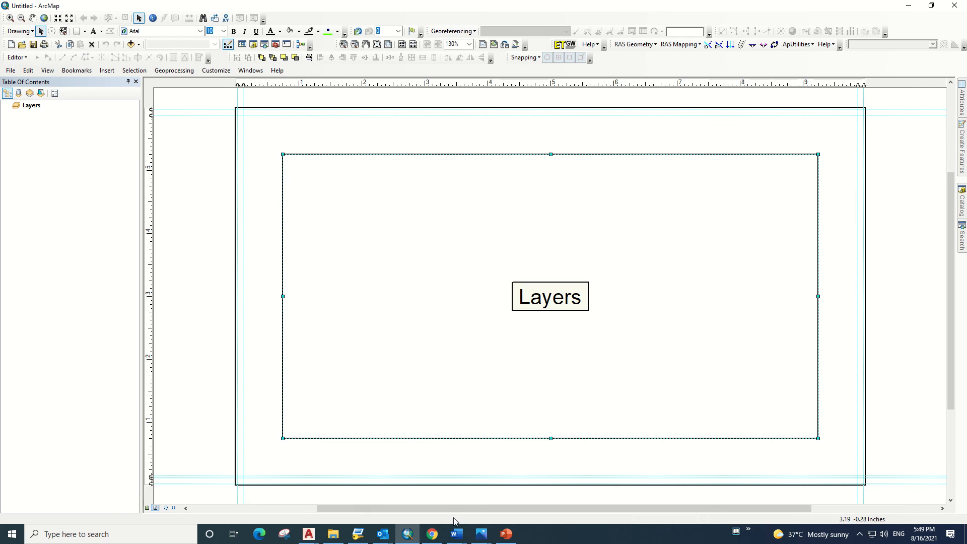
- Bring the ArcMap window up at full screen and change the map from layout view to data view
left_click(406, 538)
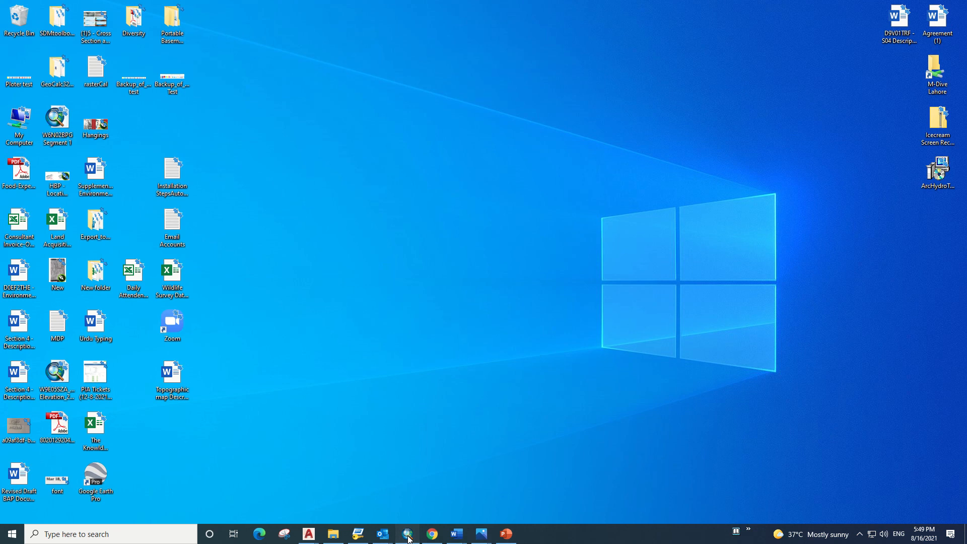
left_click(408, 535)
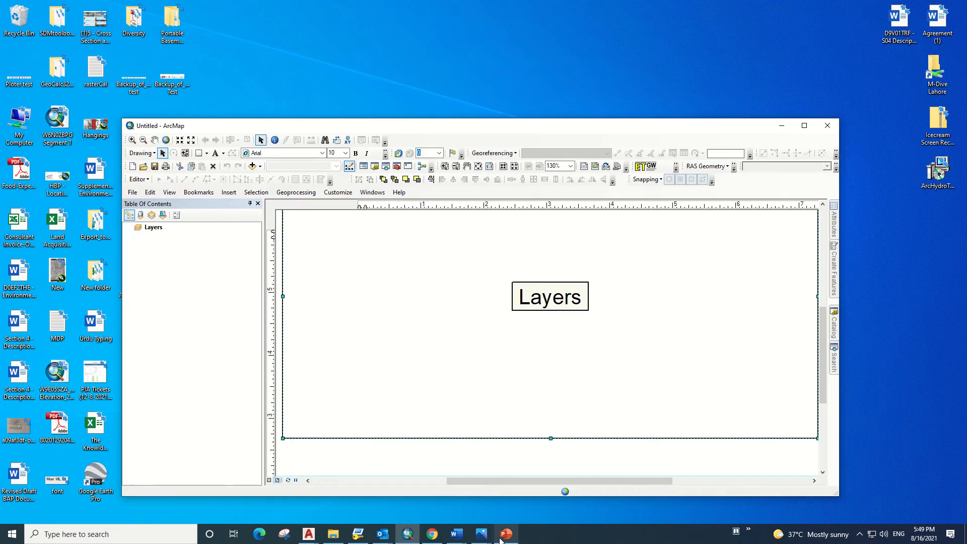
left_click(804, 126)
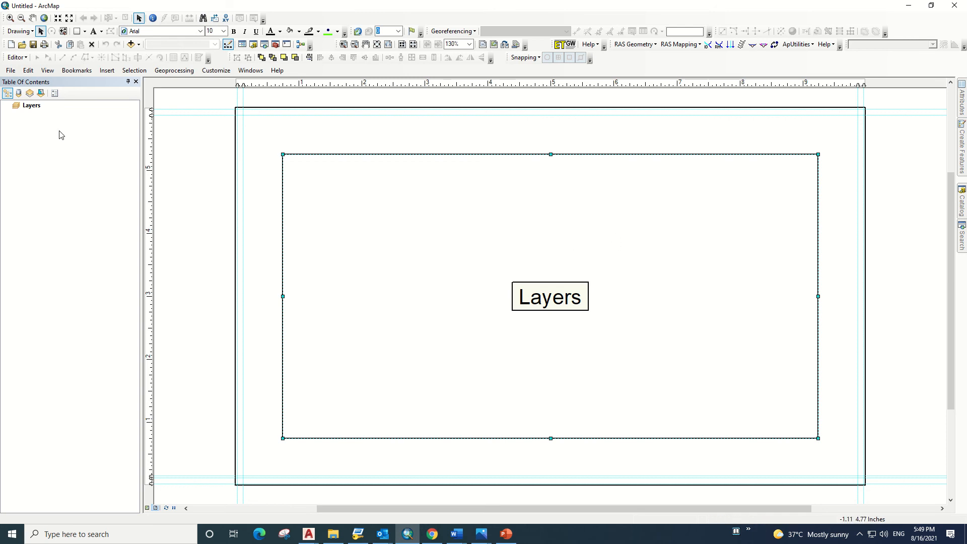
left_click(148, 509)
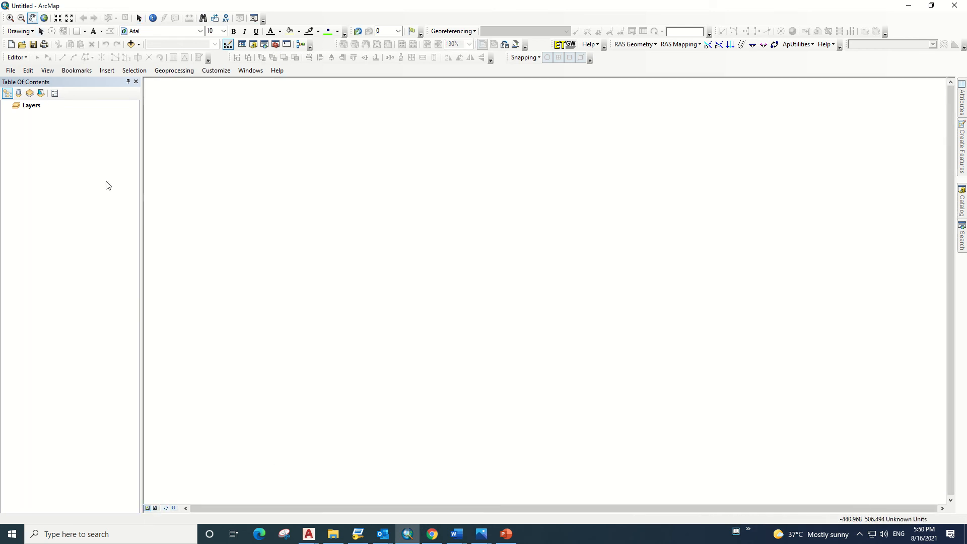
- Start Add XY Data and browse to the Projects folder for the coordinate table
left_click(11, 74)
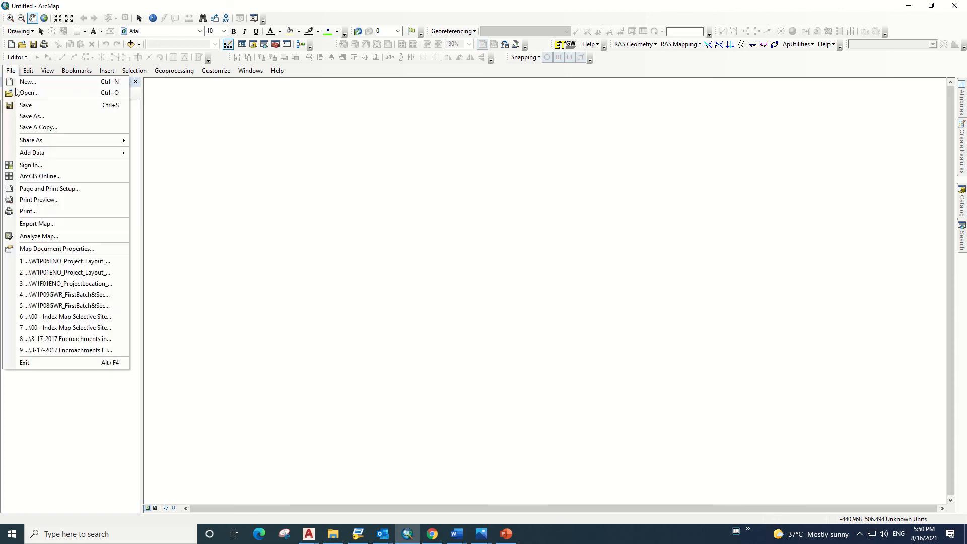
mouse_move(43, 159)
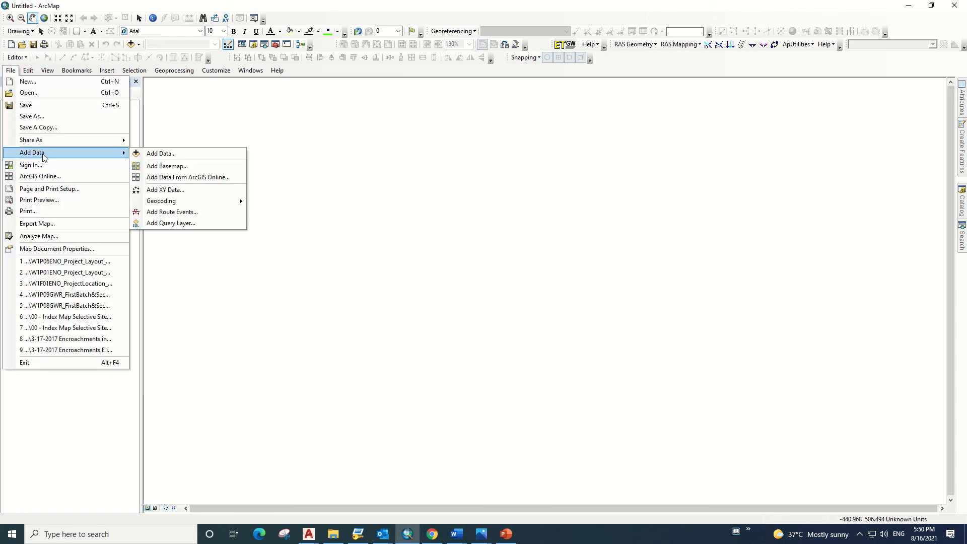
left_click(166, 190)
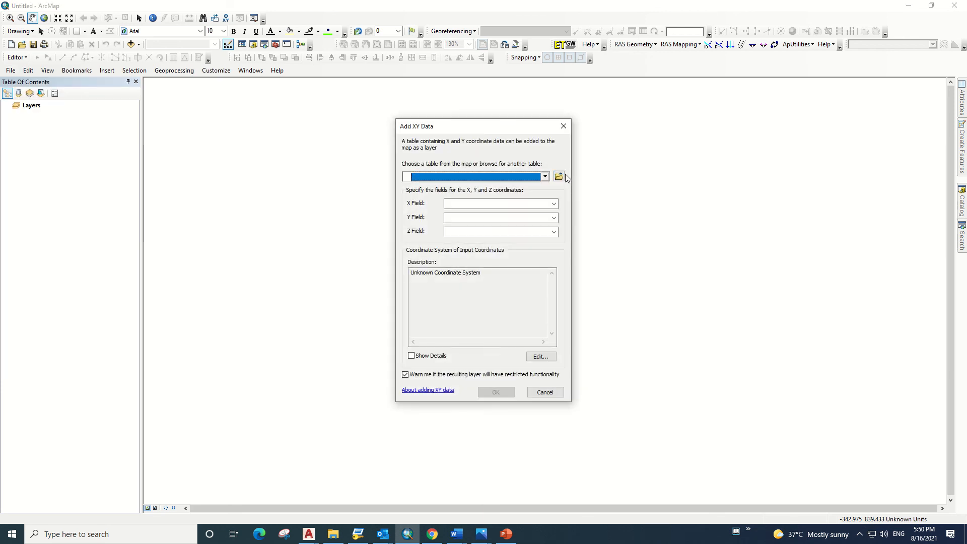
left_click(560, 176)
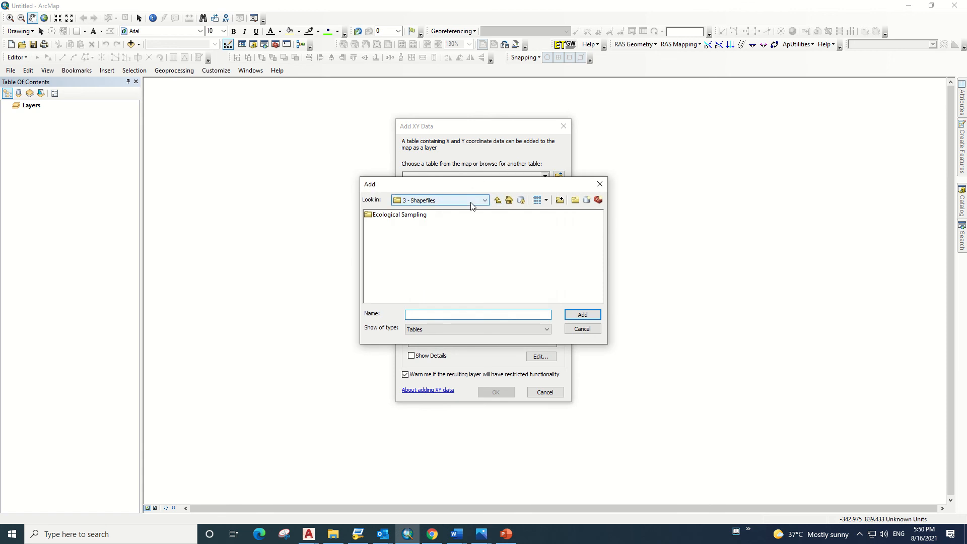
left_click(427, 201)
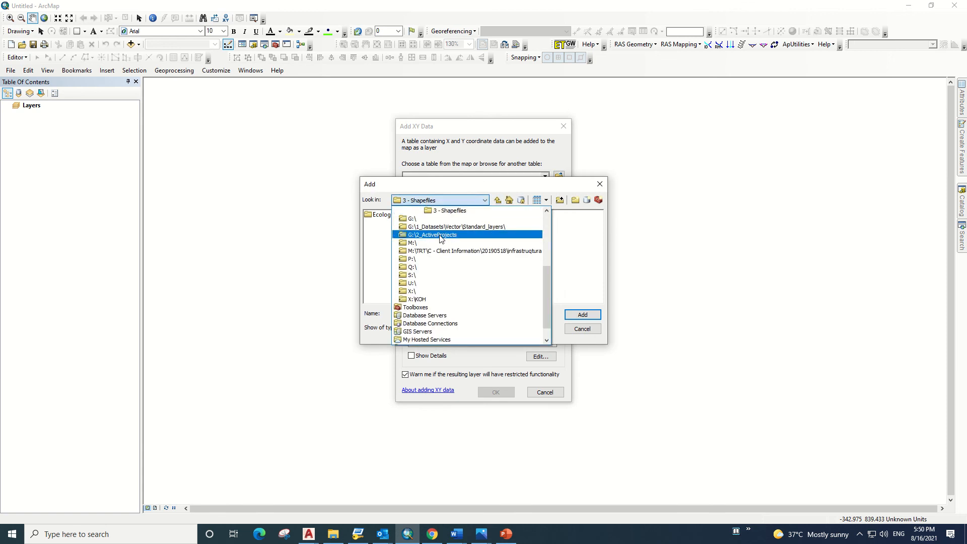
scroll(439, 236, "up", 3)
left_click(437, 252)
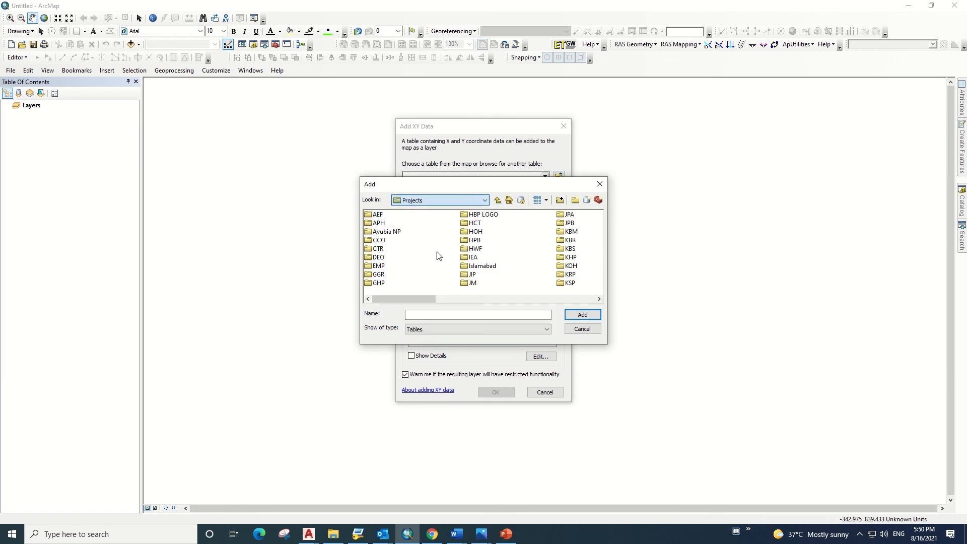
- Load Sampling Locations.csv from the XEP folder as the XY data table
left_click(600, 299)
left_click(600, 299)
left_click(600, 298)
left_click(600, 299)
left_click(600, 299)
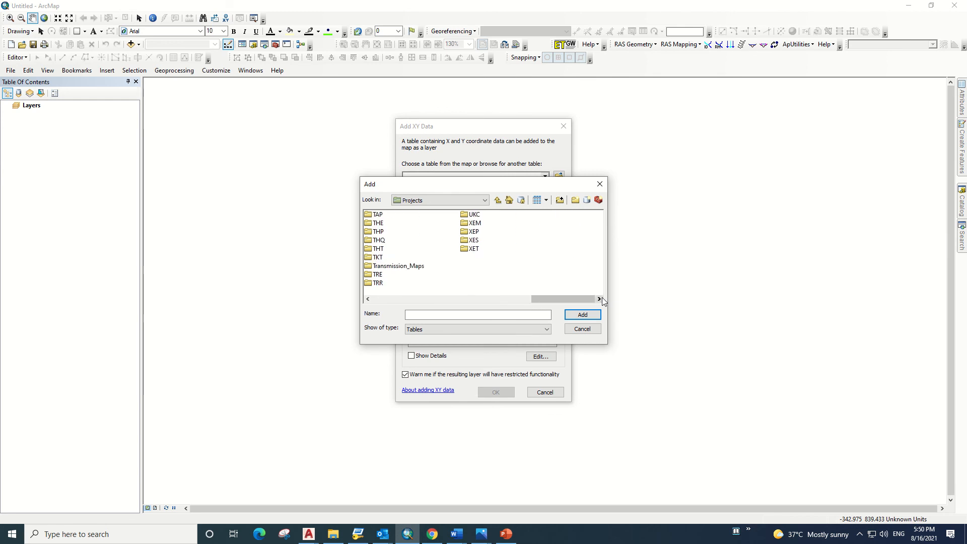
left_click(474, 232)
double_click(474, 233)
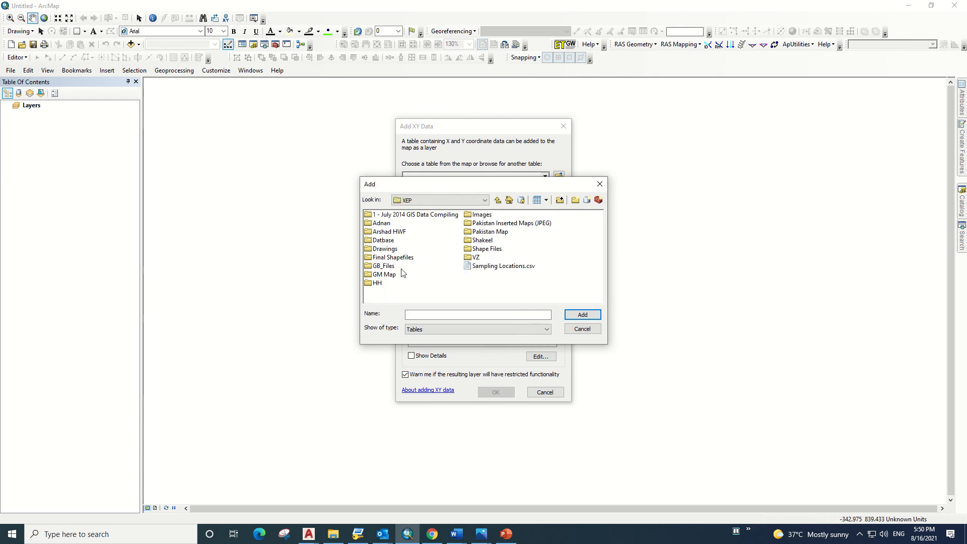
left_click(497, 267)
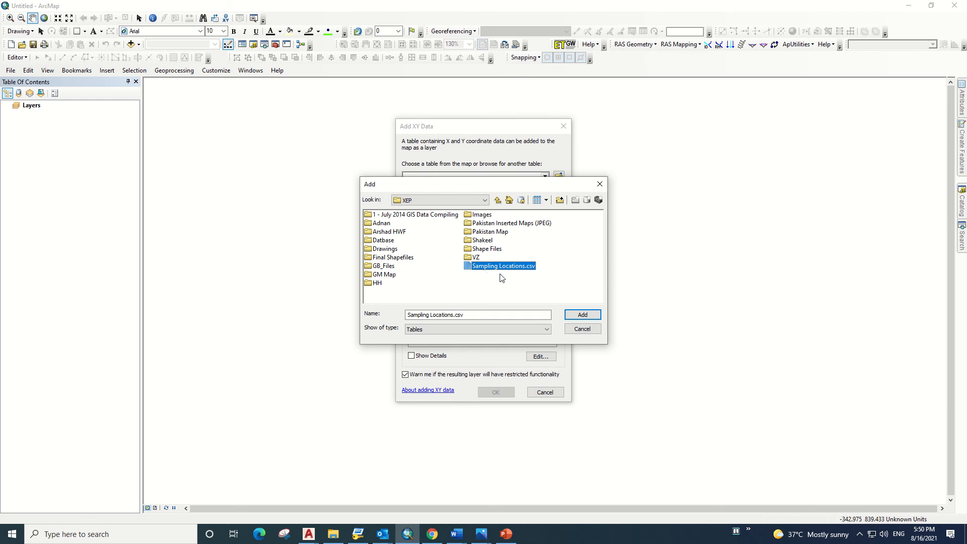
left_click(582, 315)
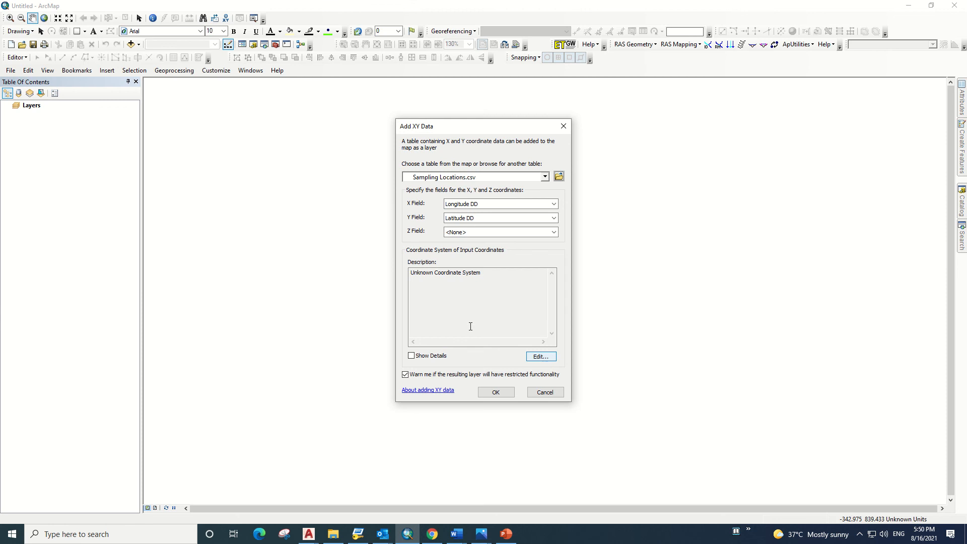
- Set the coordinate system of the input coordinates to WGS 1984
left_click_drag(415, 274, 523, 267)
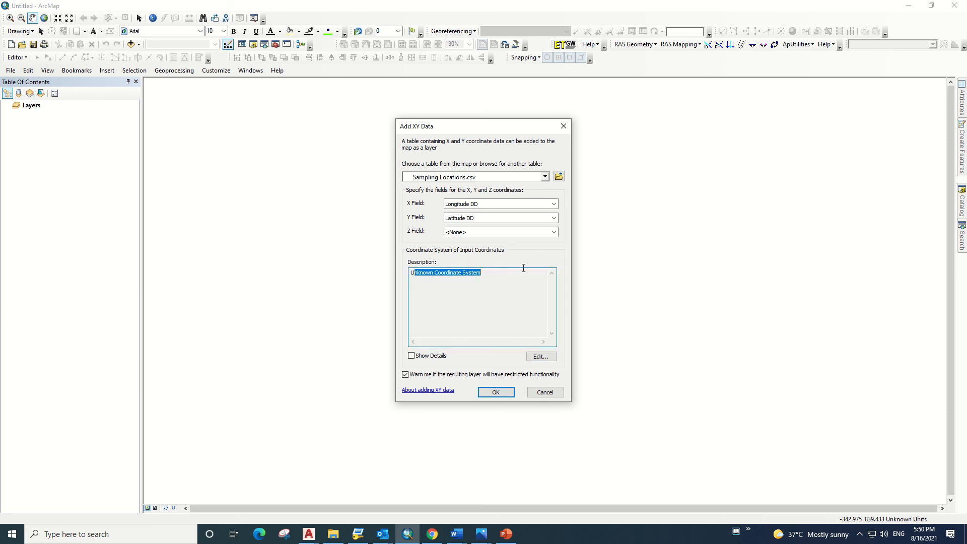
left_click(541, 358)
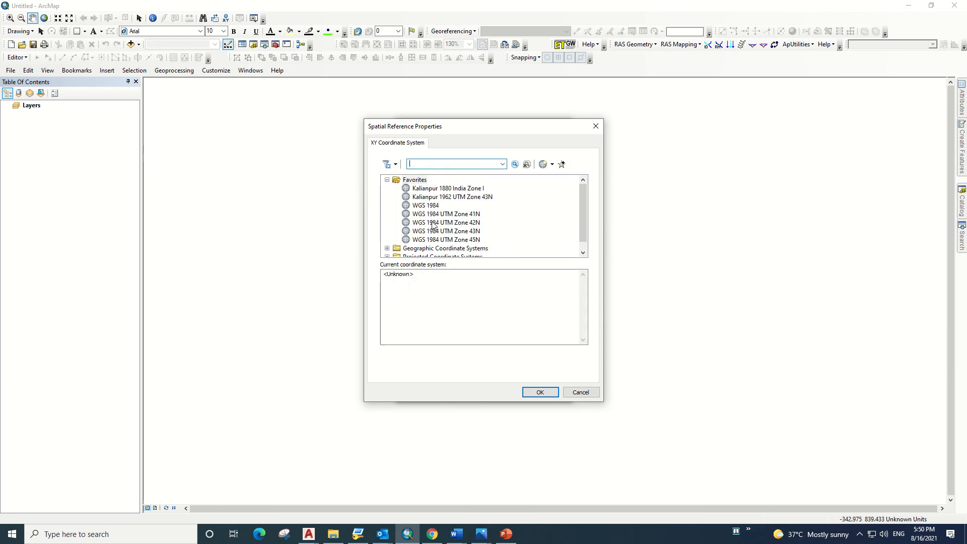
left_click(435, 206)
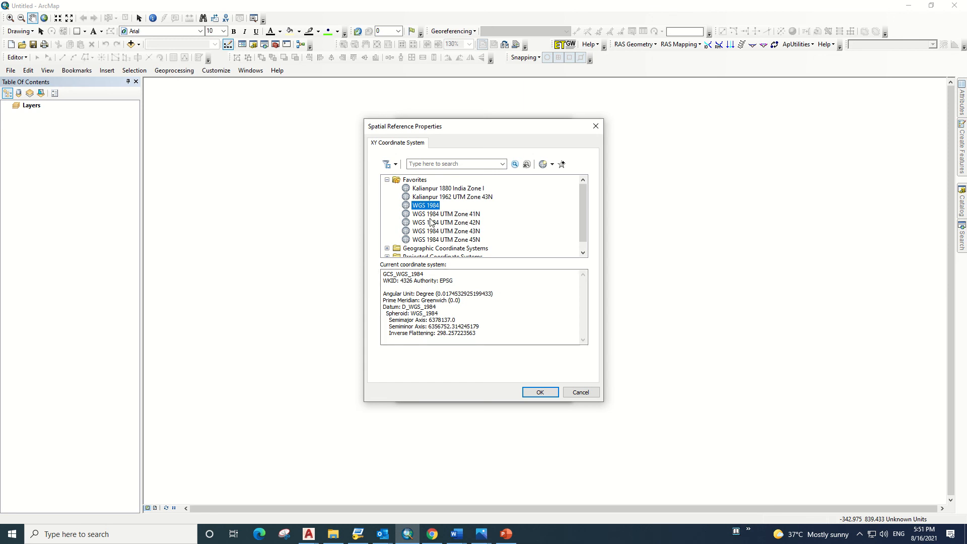
left_click(541, 393)
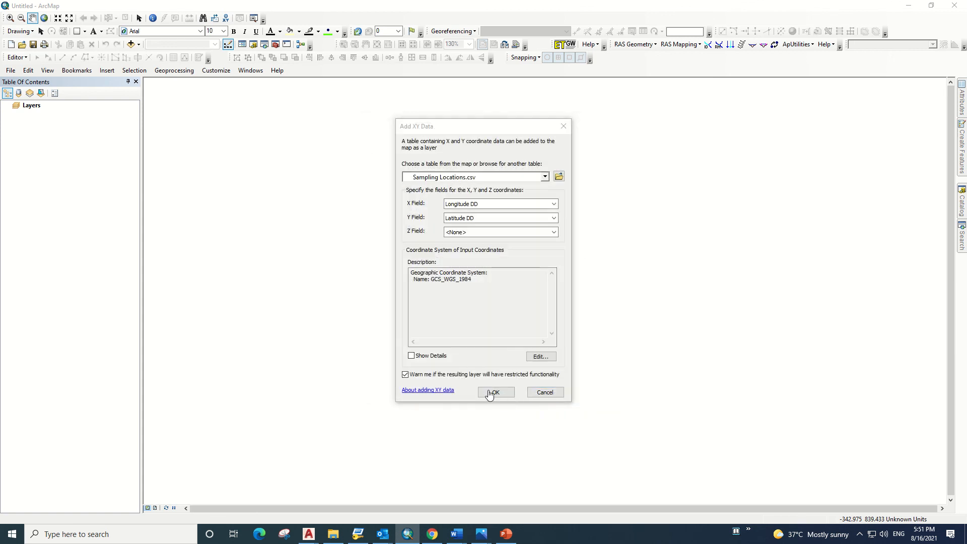
- Show the details of the input coordinate system and examine its datum, spheroid and unit parameters
left_click(415, 356)
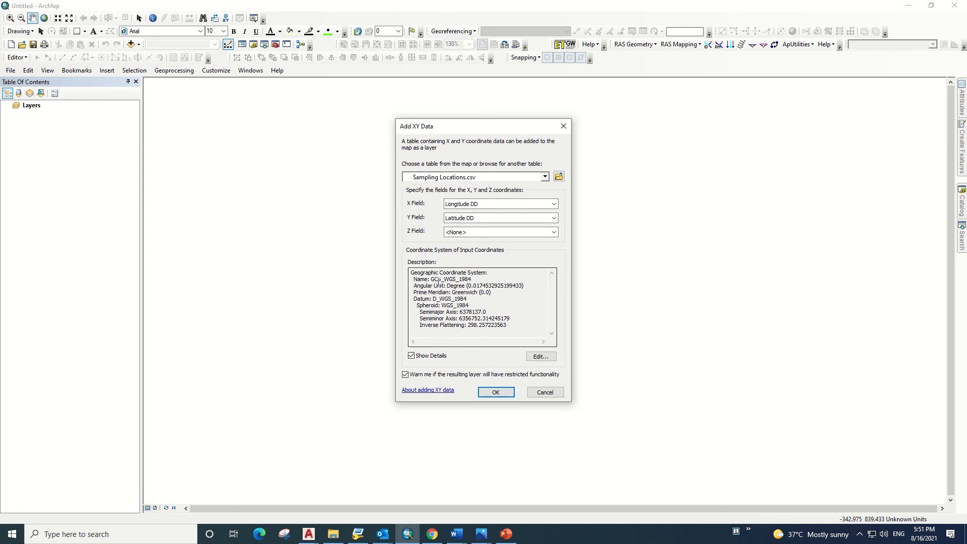
left_click_drag(414, 273, 501, 278)
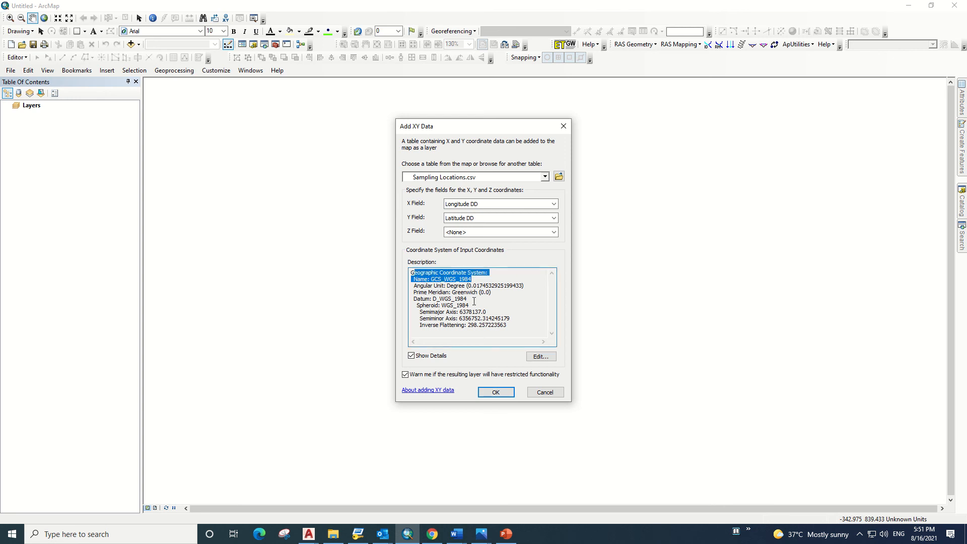
left_click_drag(514, 327, 397, 273)
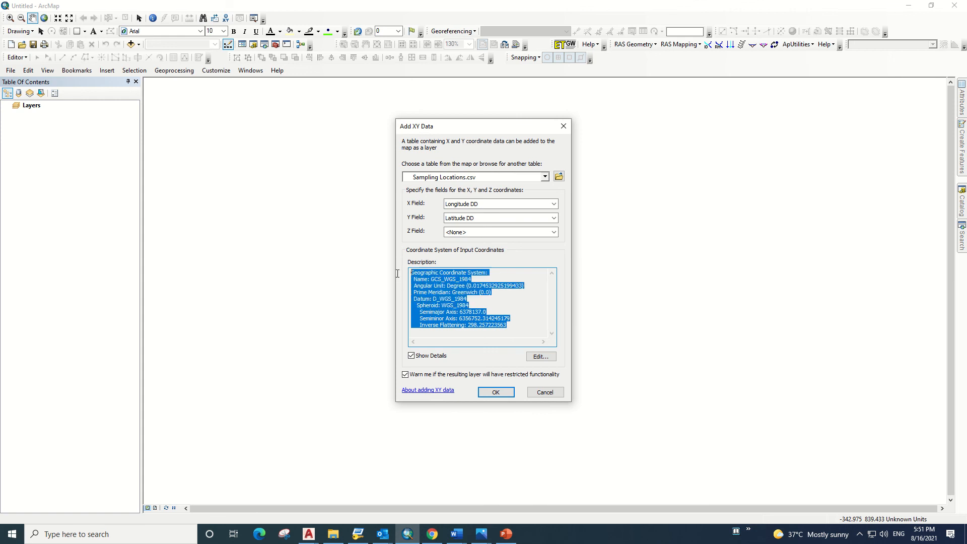
- Add the Sampling Locations.csv points to the map, accepting the missing Object-ID field
left_click(496, 392)
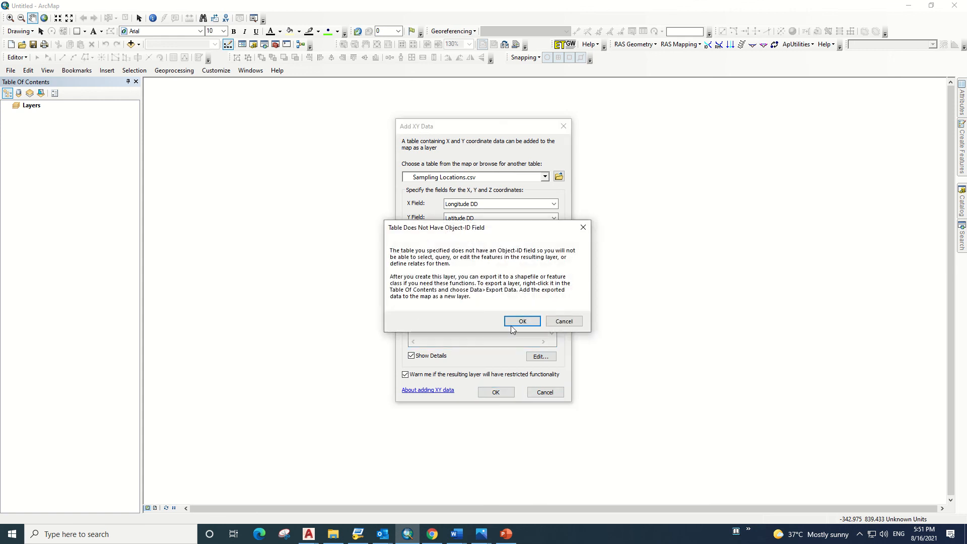
left_click(515, 320)
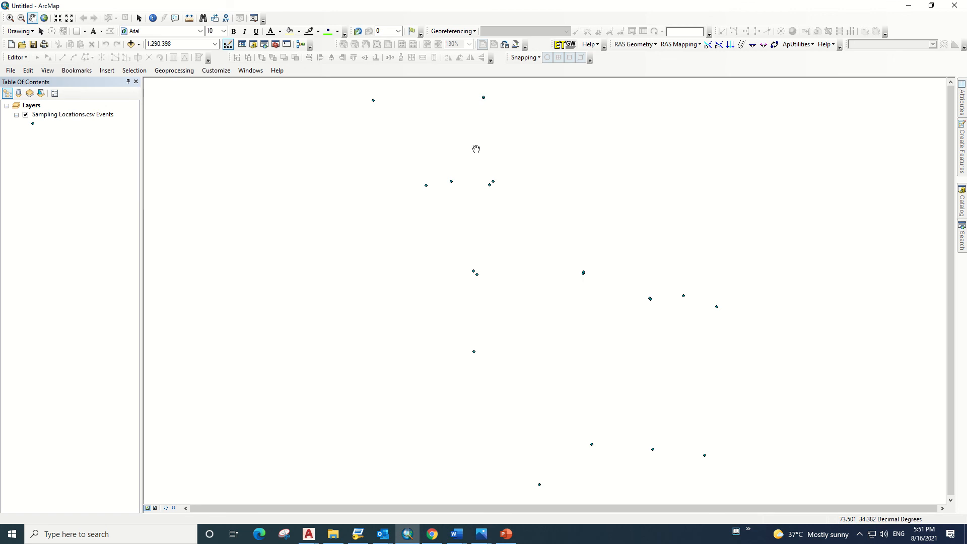
right_click(59, 118)
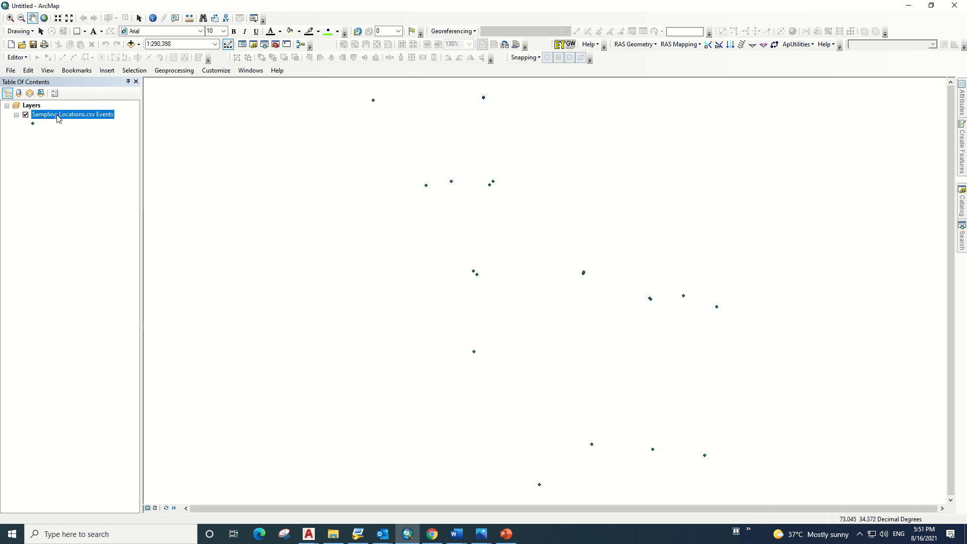
left_click(30, 125)
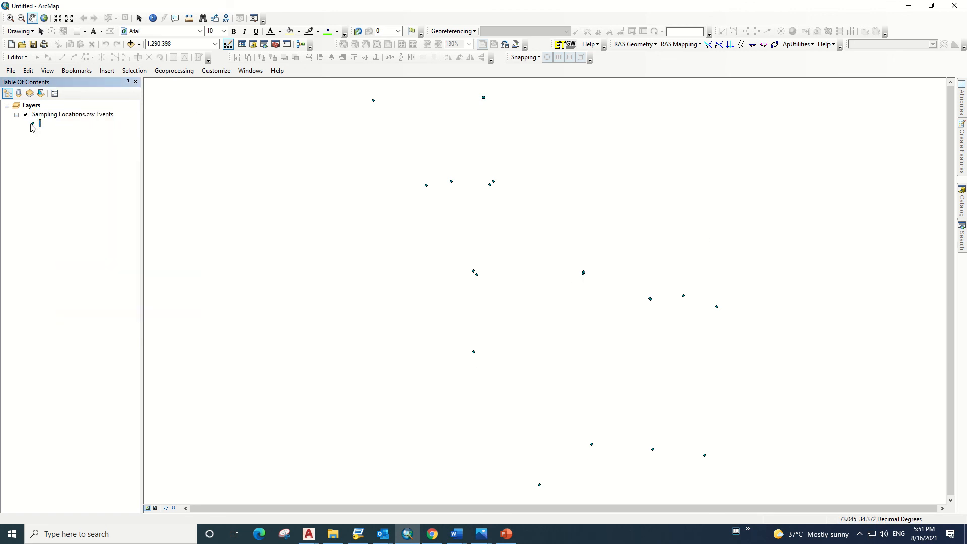
double_click(32, 126)
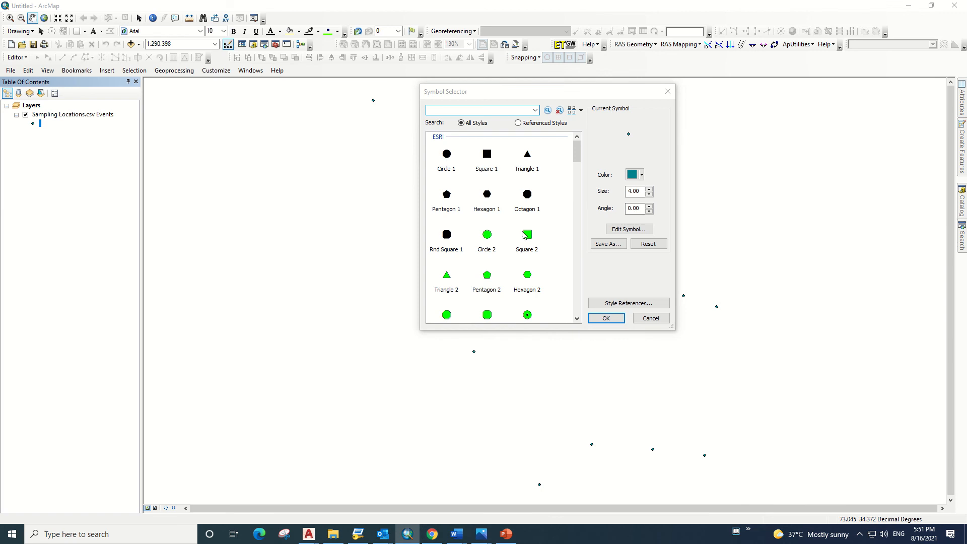
left_click(651, 318)
- Examine the attribute table of the Sampling Locations.csv Events layer
right_click(60, 117)
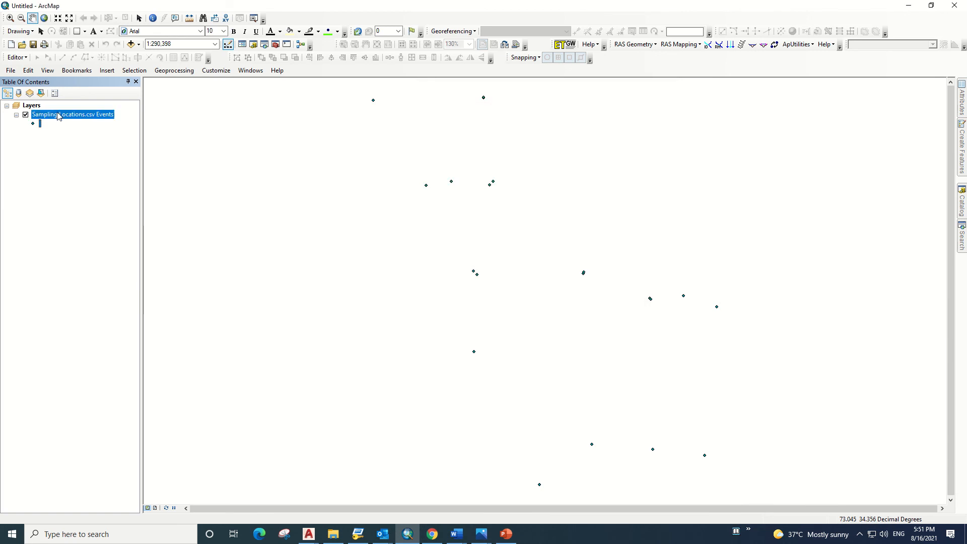
left_click(96, 141)
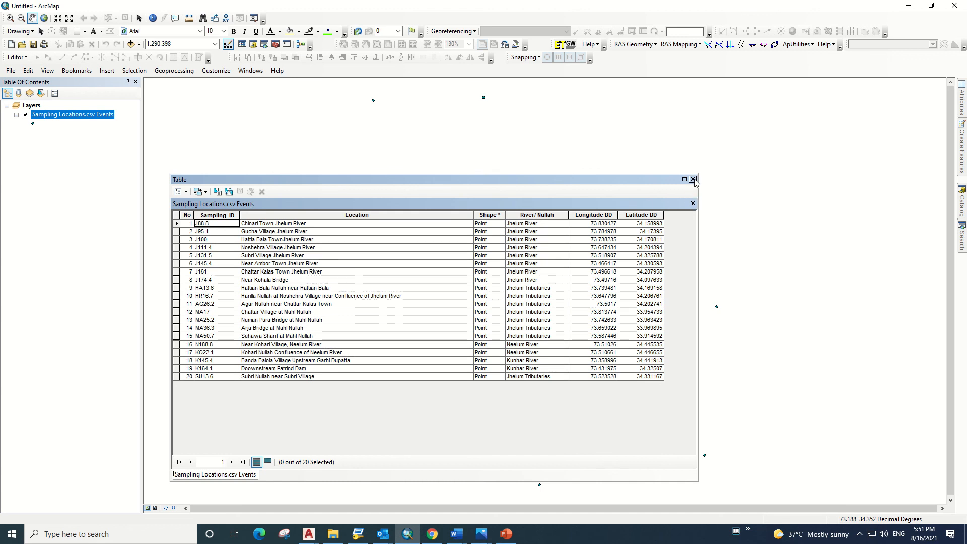
left_click(694, 203)
- Try unique-value symbology on the River/ Nullah field for the sampling locations layer and view the values that can be added
right_click(86, 120)
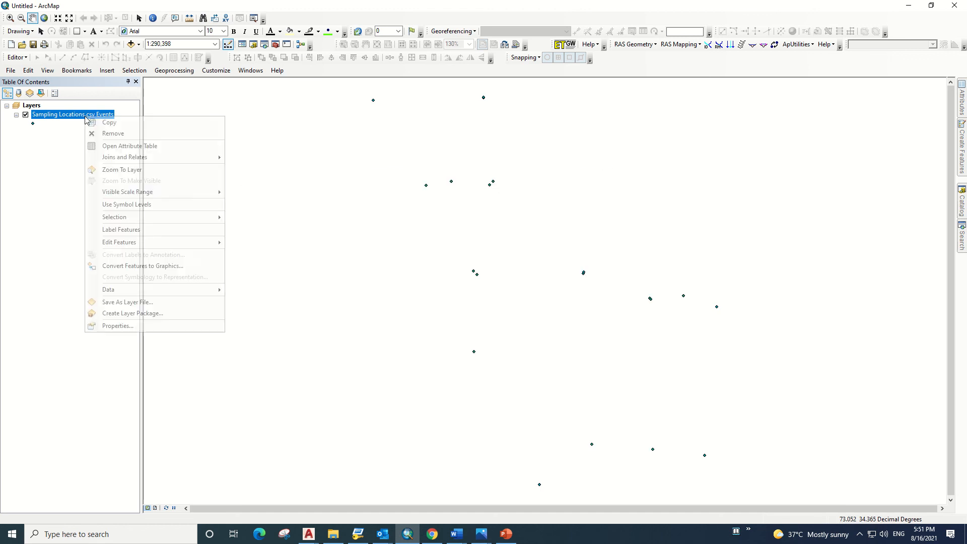
left_click(126, 327)
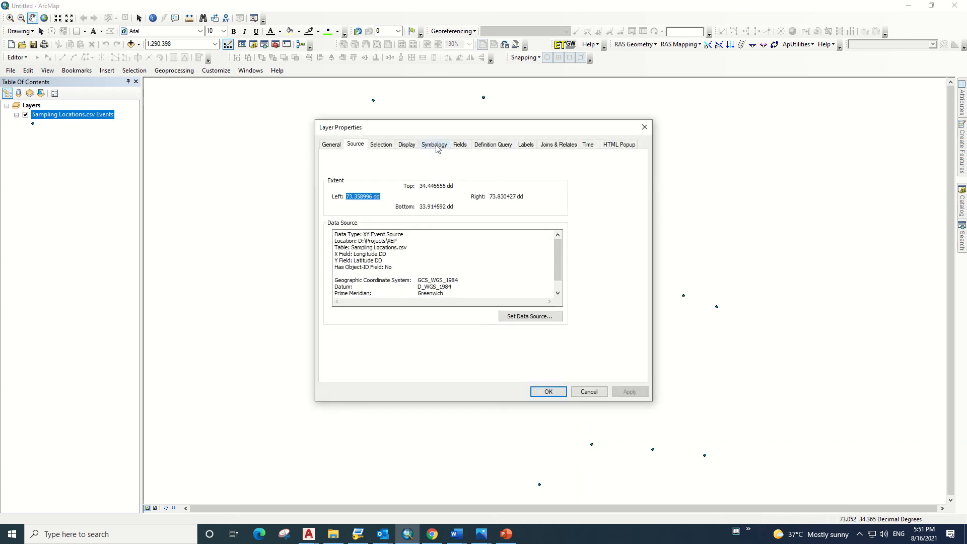
left_click(437, 146)
left_click(346, 182)
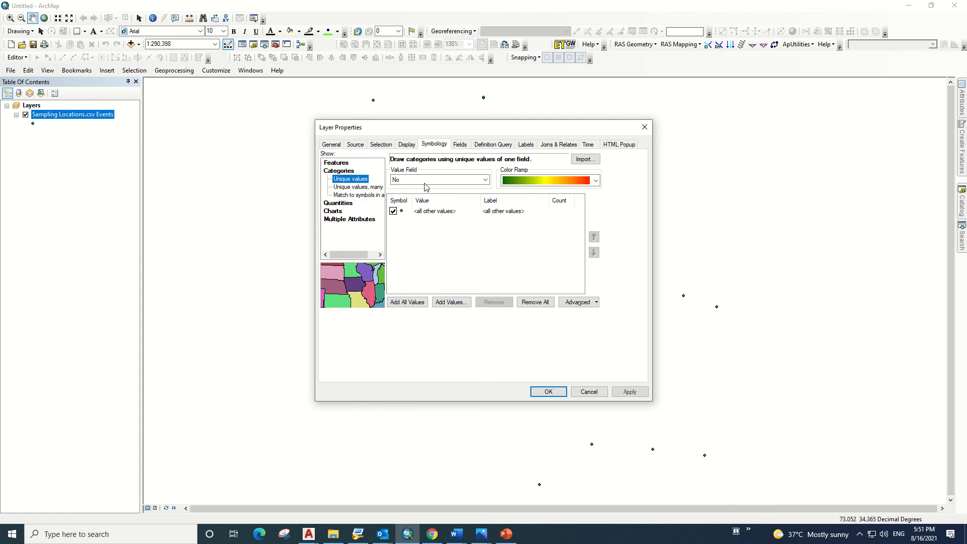
left_click(423, 180)
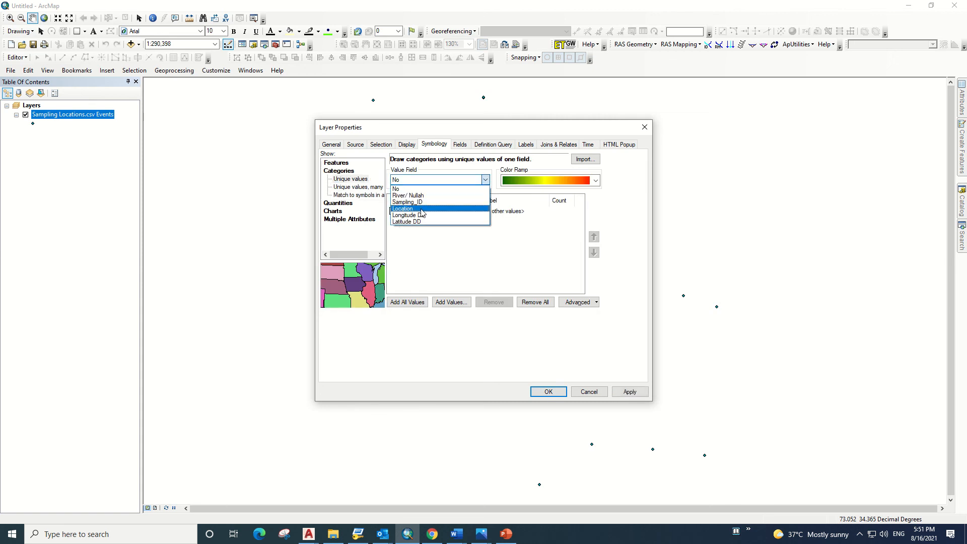
left_click(422, 196)
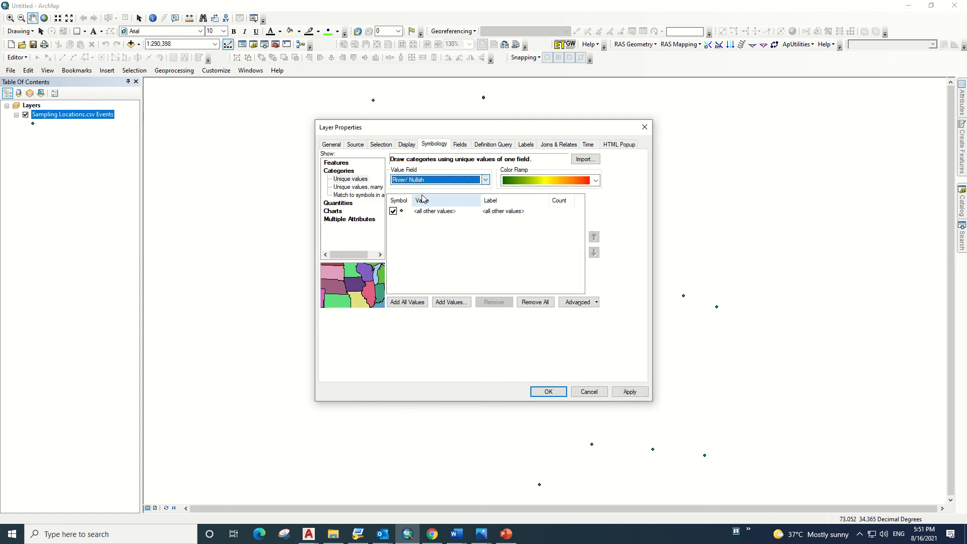
left_click(451, 302)
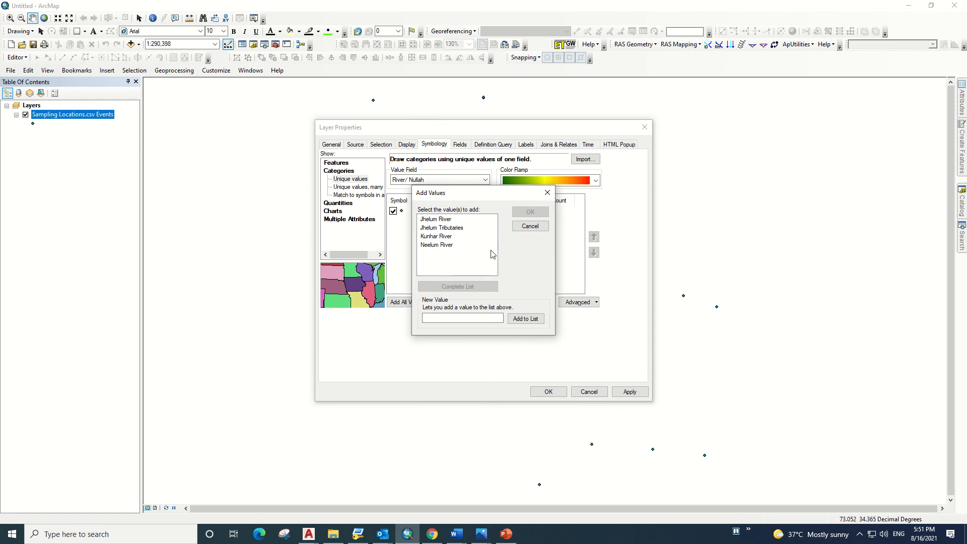
left_click(530, 227)
- Try Location and Sampling_ID as the unique-value field and view the values each one offers
left_click(411, 181)
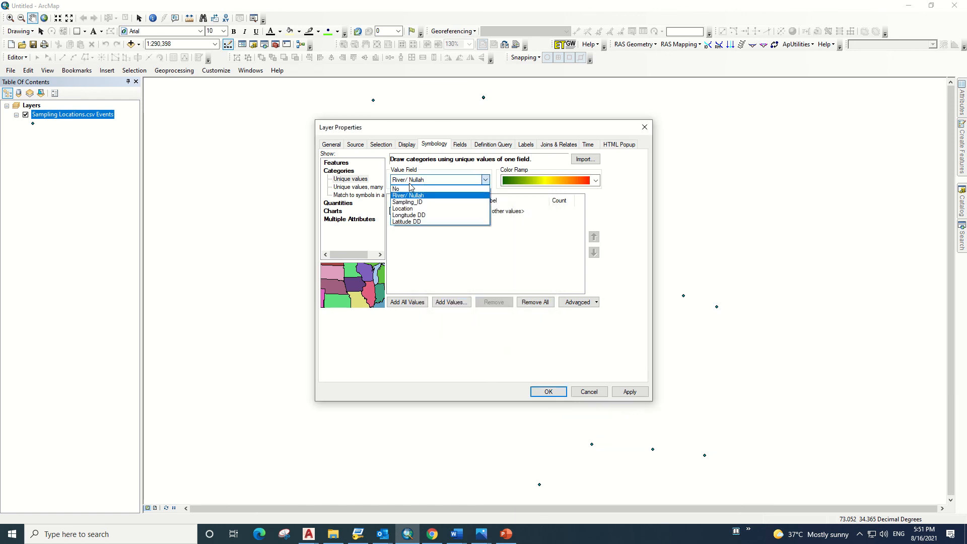
left_click(421, 208)
left_click(455, 303)
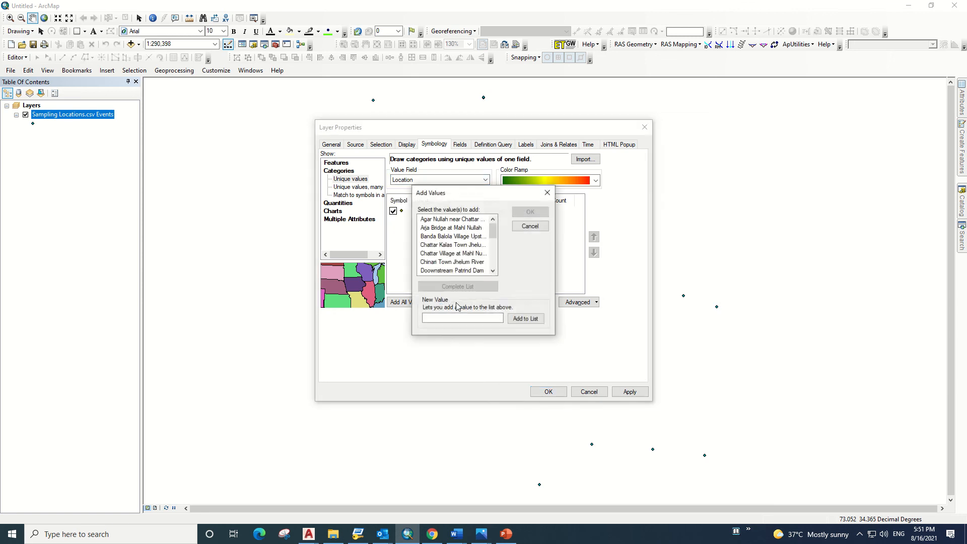
left_click(530, 226)
left_click(445, 180)
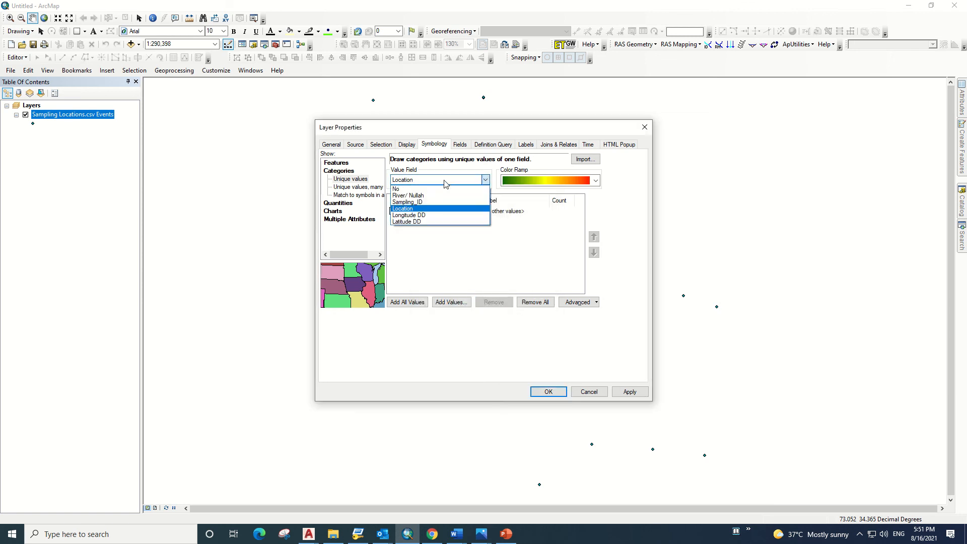
left_click(407, 202)
left_click(452, 303)
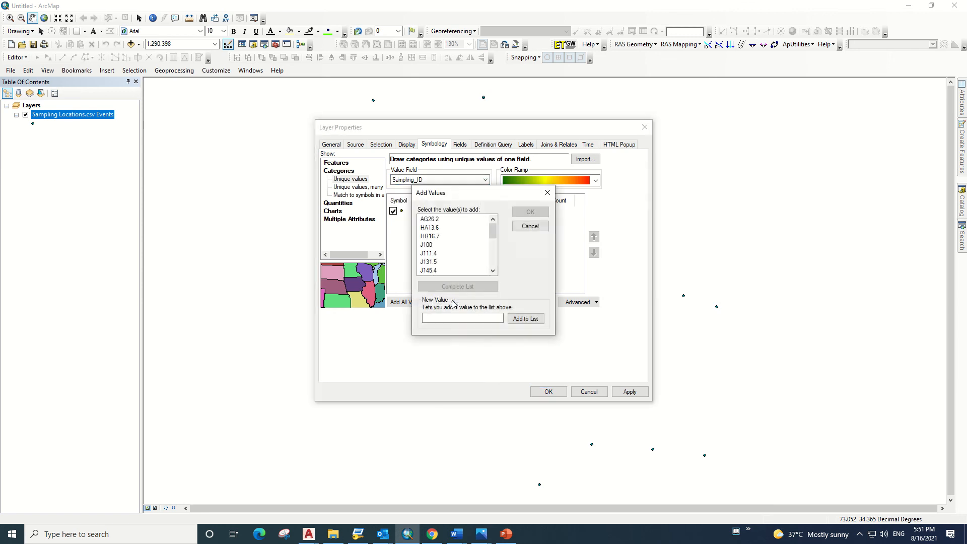
left_click(530, 226)
- Try River/ Nullah again as the unique-value field and leave the layer properties
left_click(446, 180)
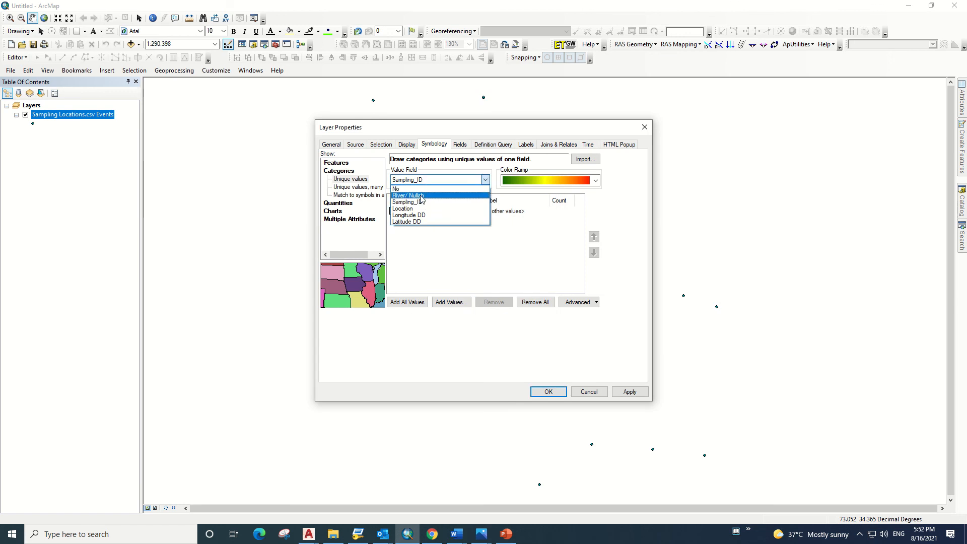
left_click(422, 196)
left_click(549, 391)
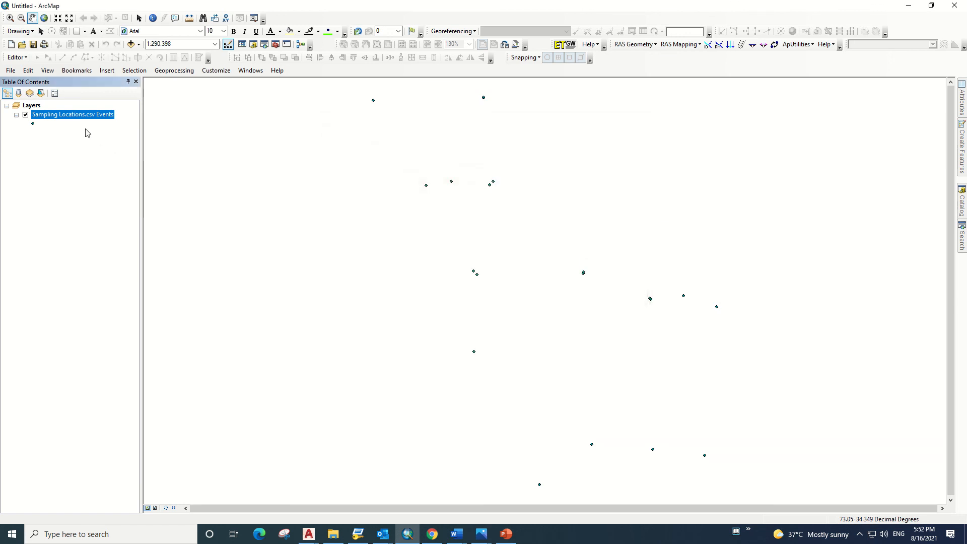
- Examine the River/ Nullah entries in the sampling locations' attribute table
right_click(80, 115)
left_click(110, 143)
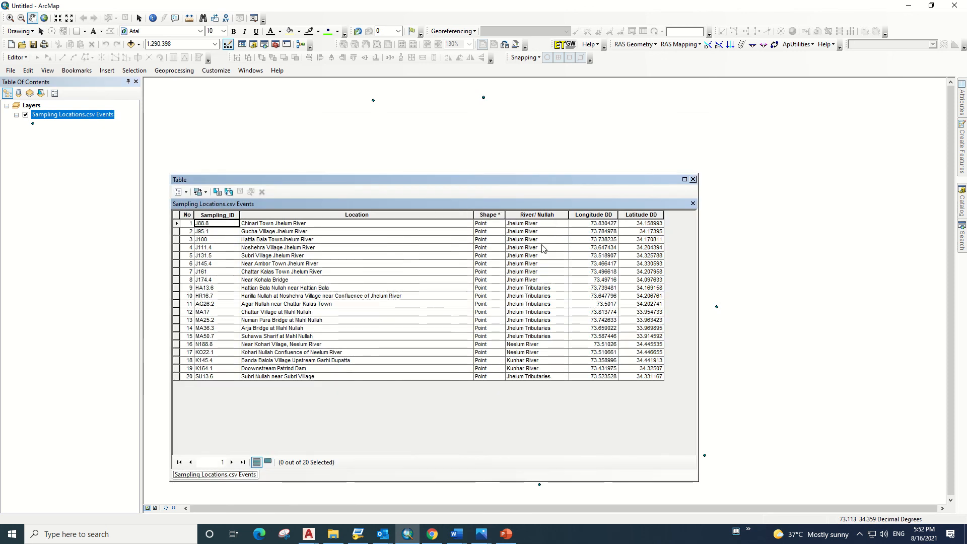
left_click(693, 180)
- Change the sampling points' symbol to a yellow Circle 2
left_click(34, 123)
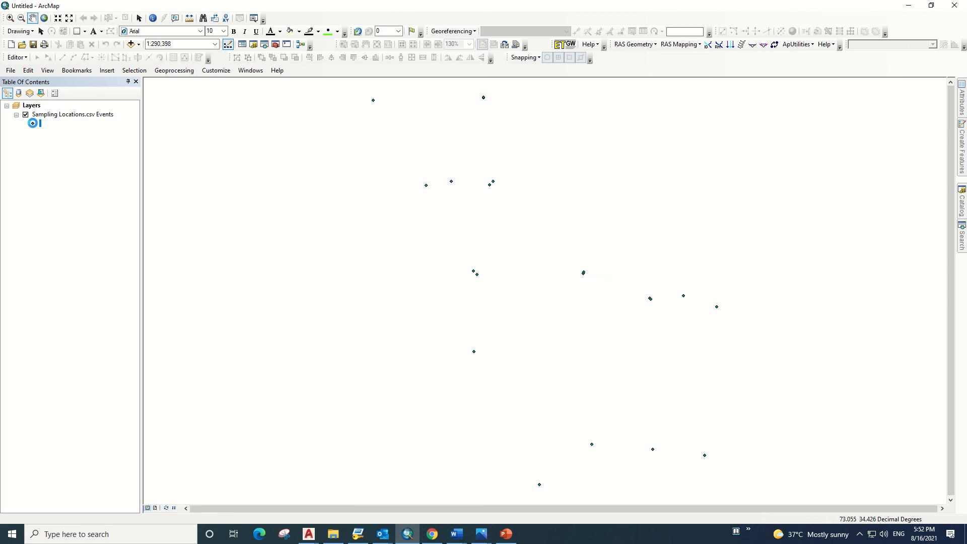
left_click(497, 237)
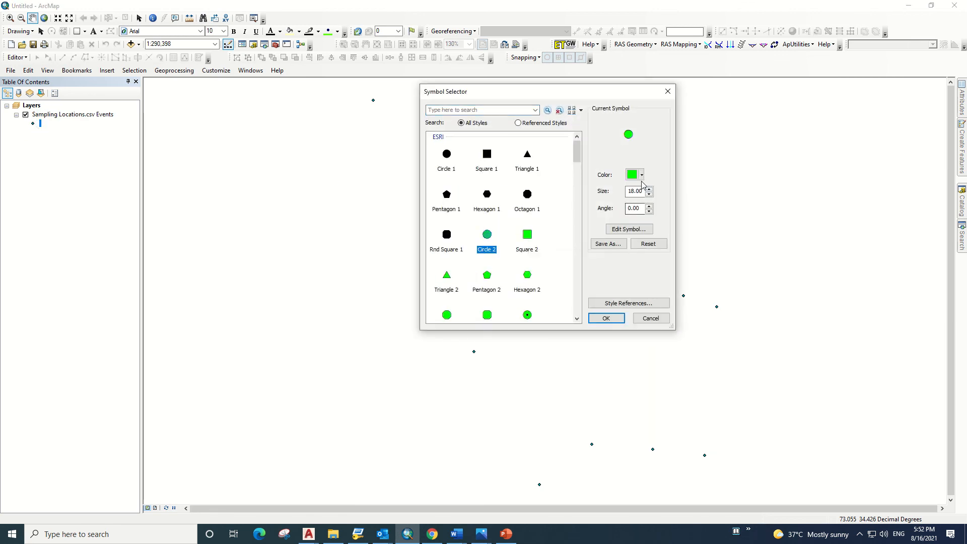
left_click(642, 175)
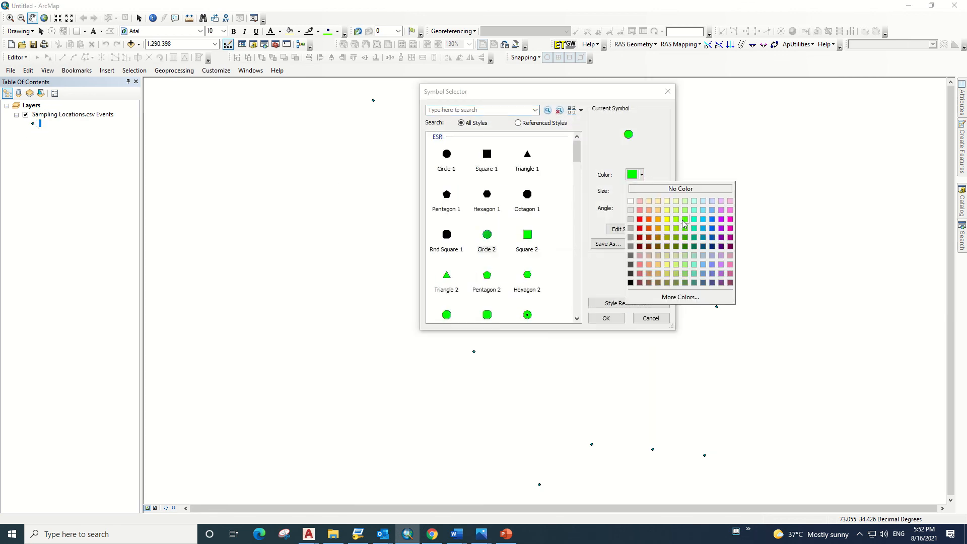
left_click(677, 221)
left_click(642, 175)
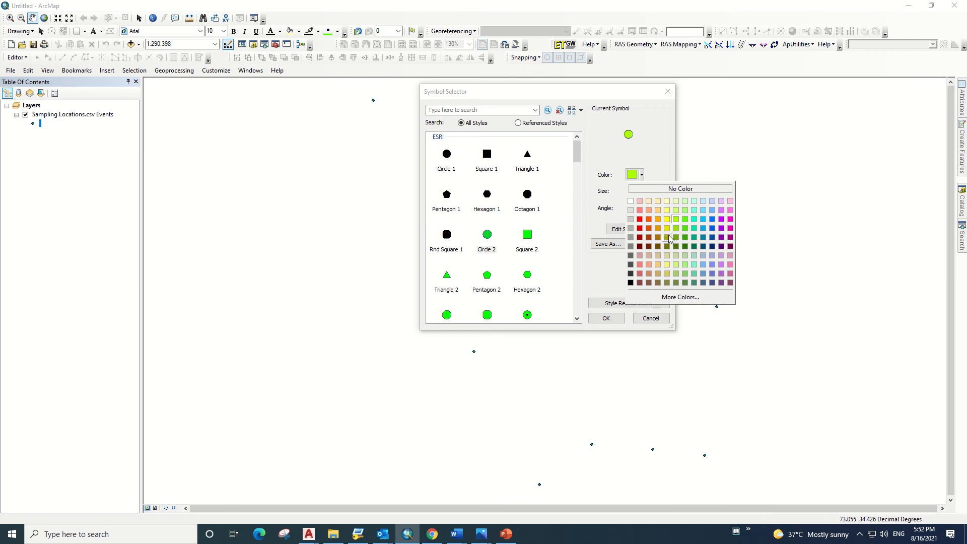
left_click(666, 231)
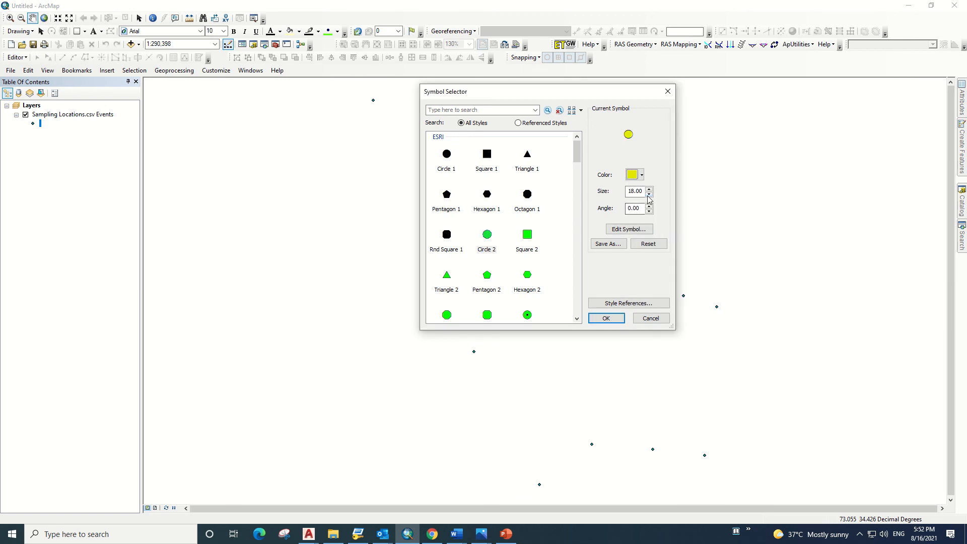
left_click(604, 321)
- Turn on feature labels for the Sampling Locations.csv Events layer
left_click(52, 116)
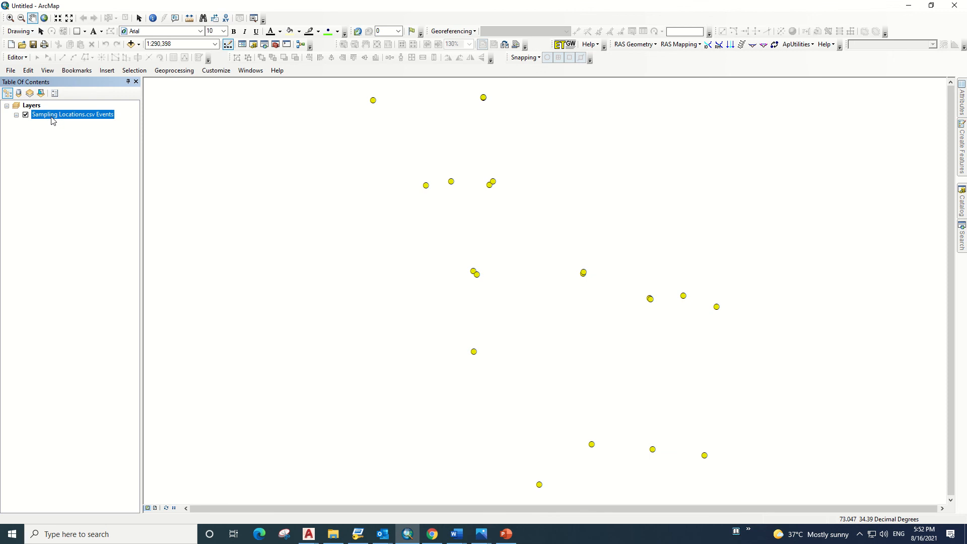
right_click(52, 118)
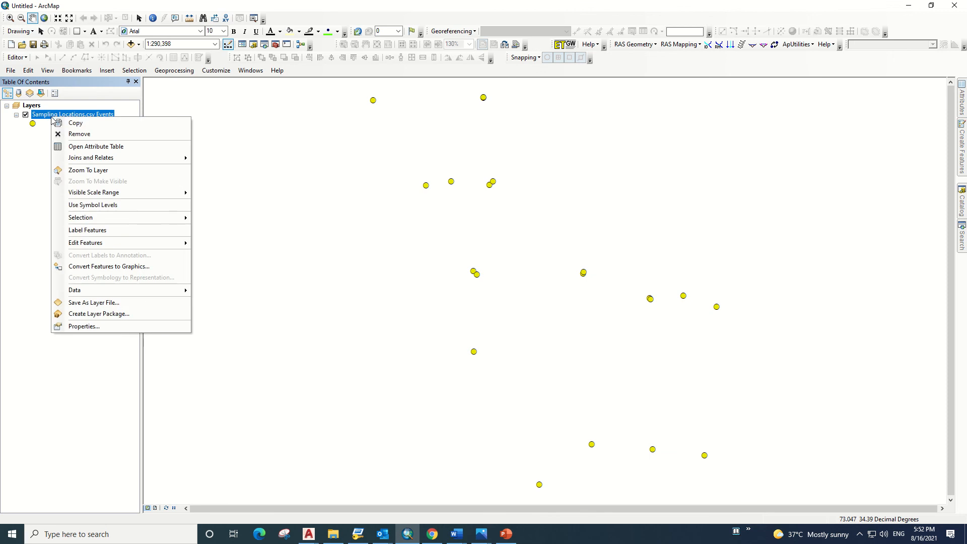
left_click(99, 233)
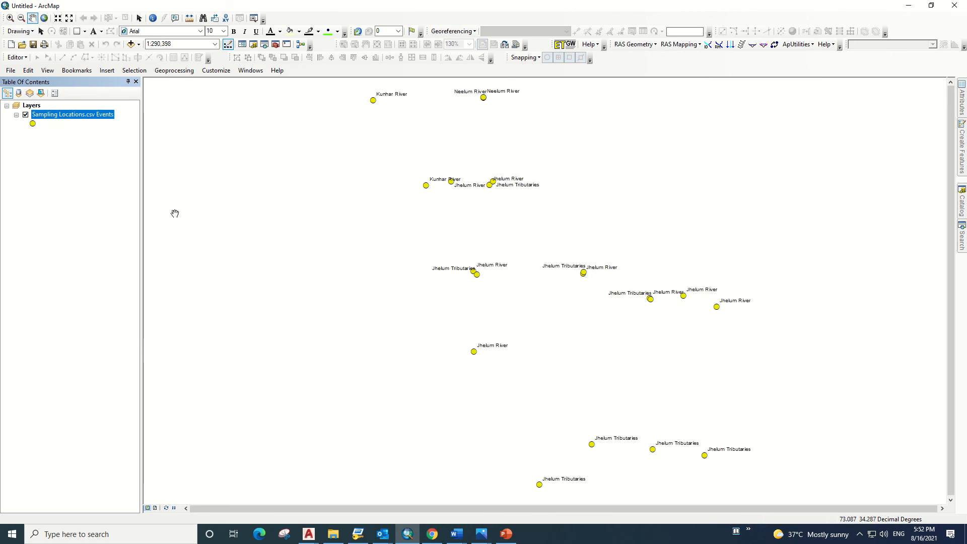
- Label the sampling points by the Sampling_ID field in bold text
right_click(75, 118)
left_click(118, 326)
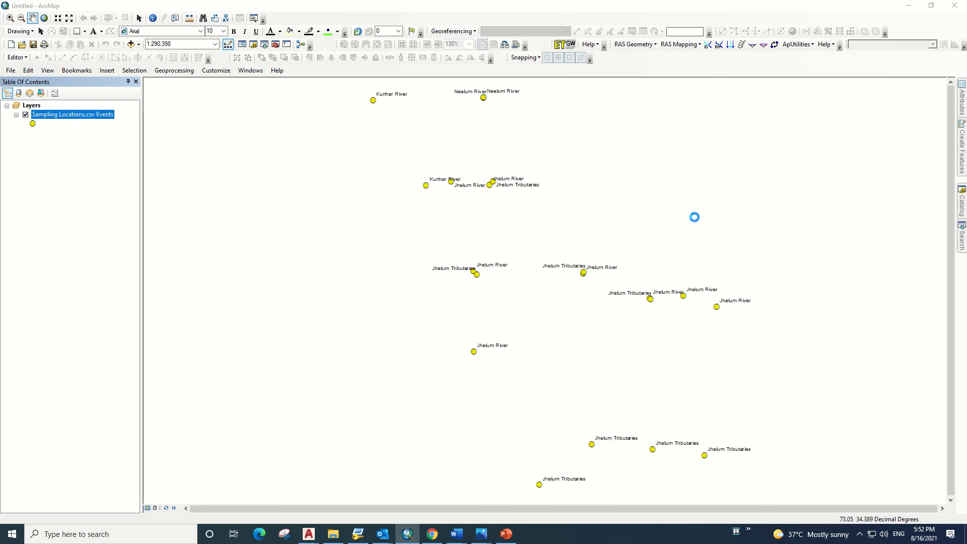
left_click(526, 146)
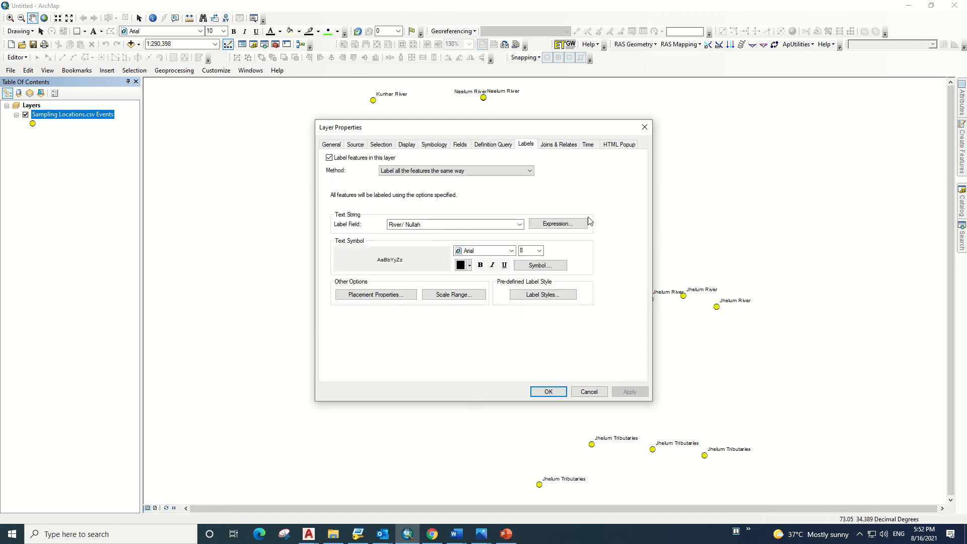
left_click(425, 225)
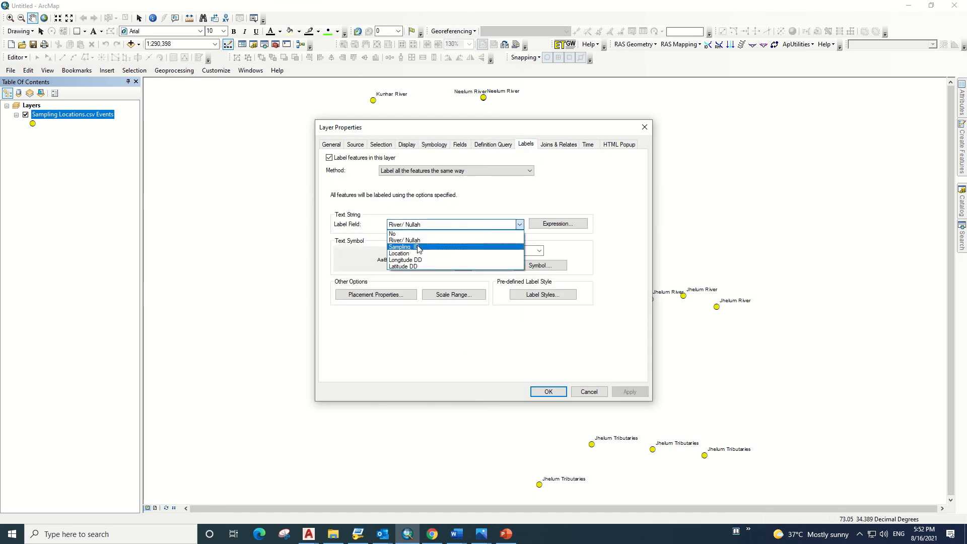
left_click(418, 247)
left_click(480, 265)
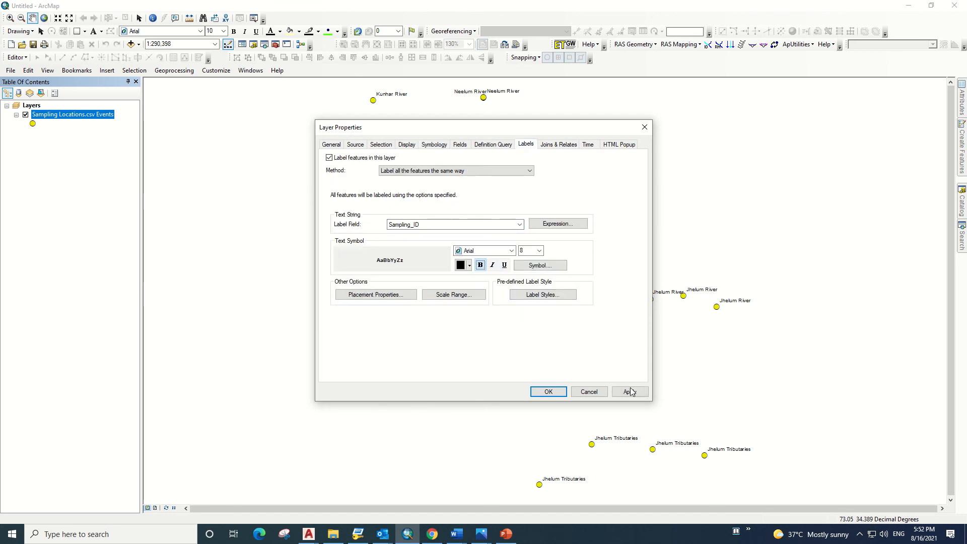
left_click(630, 392)
left_click(549, 392)
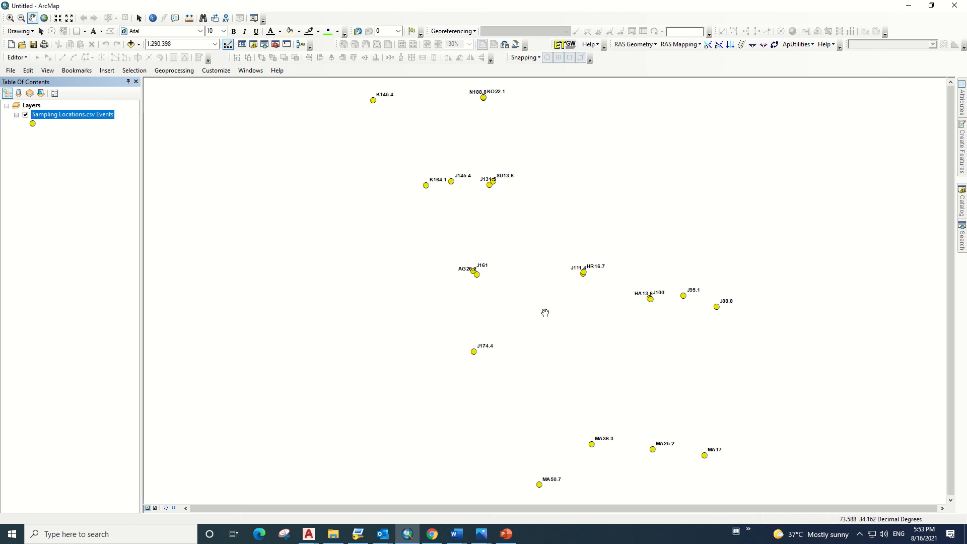
left_click(507, 536)
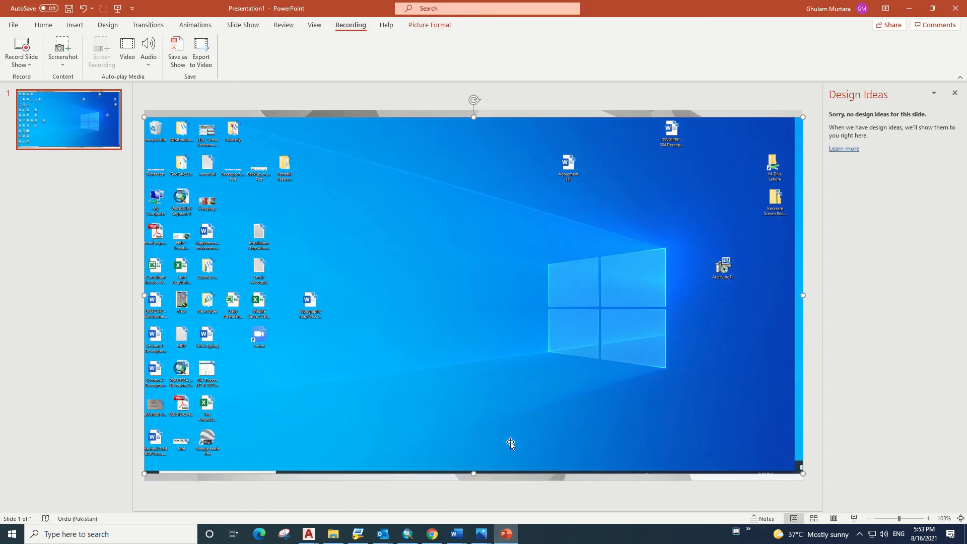
left_click(511, 536)
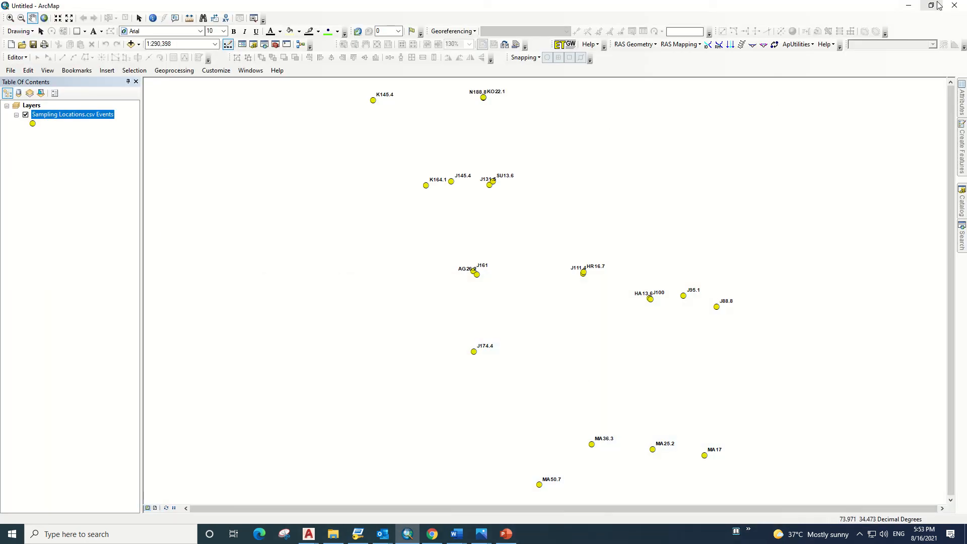
mouse_move(463, 9)
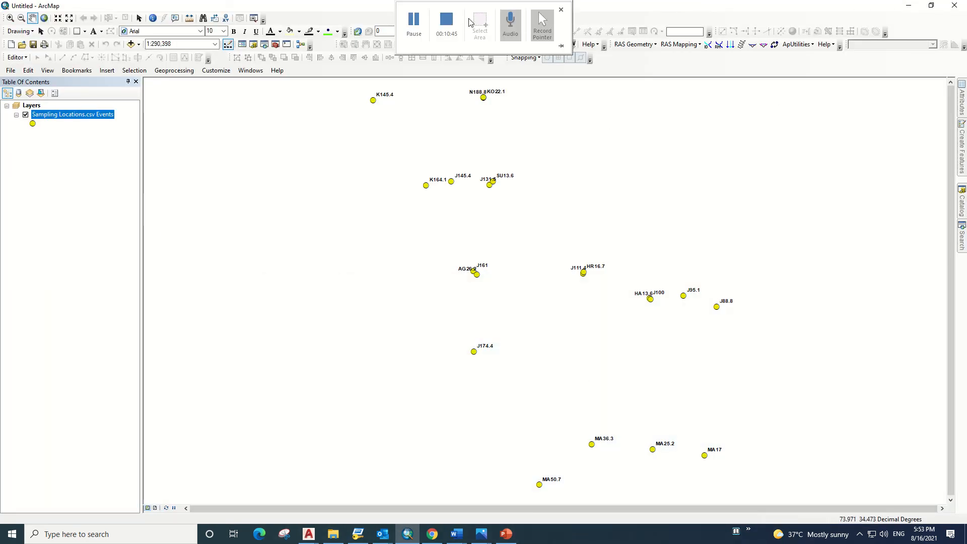